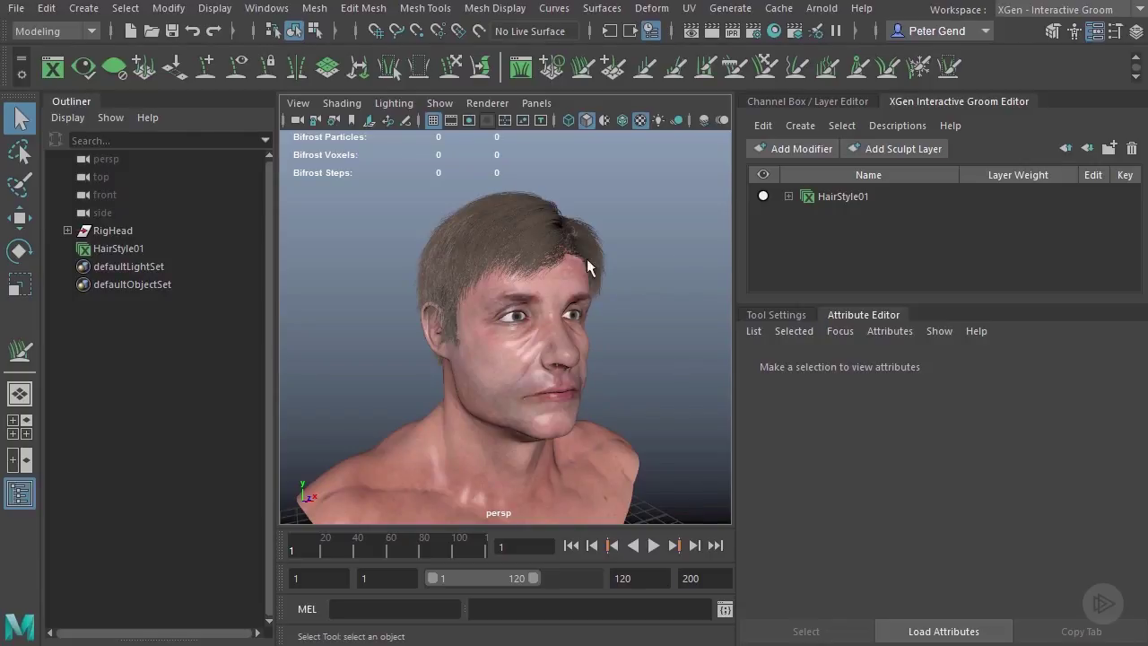
Add a Guide modifier to the HairStyle01 groom description.
left_click(836, 195)
left_click(801, 148)
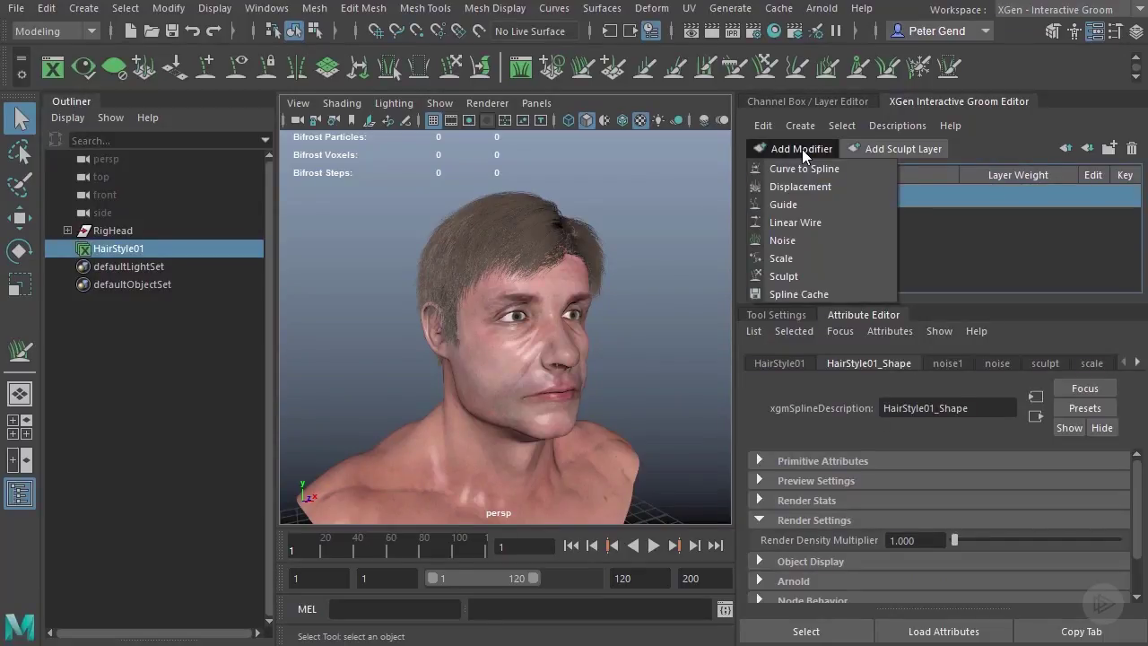
left_click(789, 206)
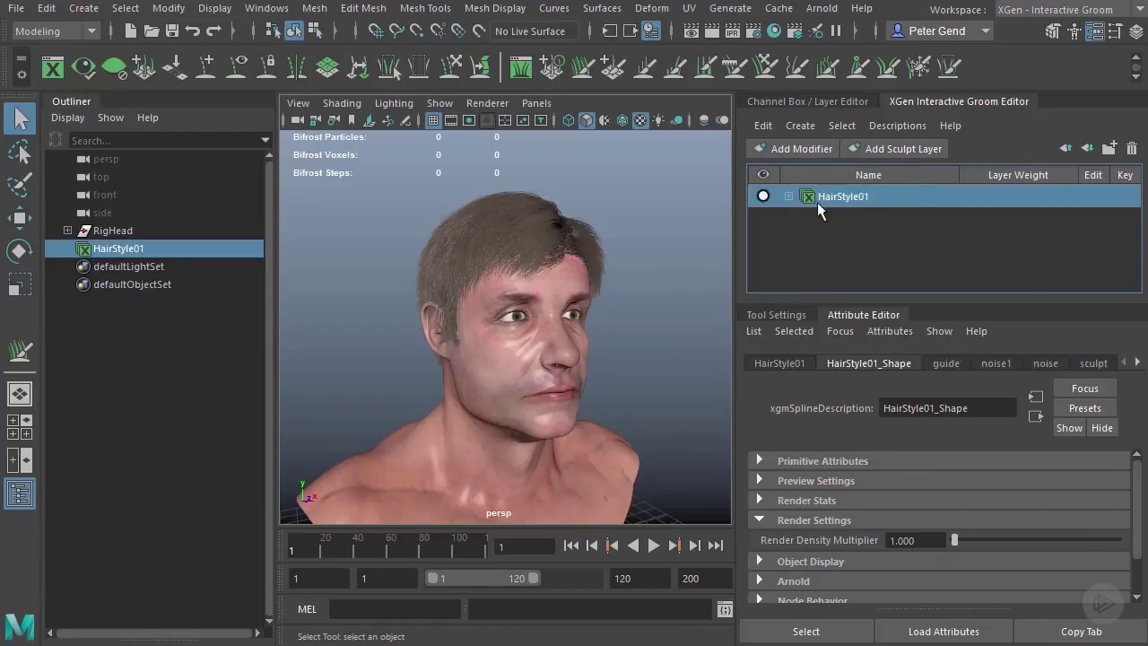
Create input guides for HairStyle01's guide modifier and inspect them from the front and side of the head.
left_click(787, 196)
left_click(850, 218)
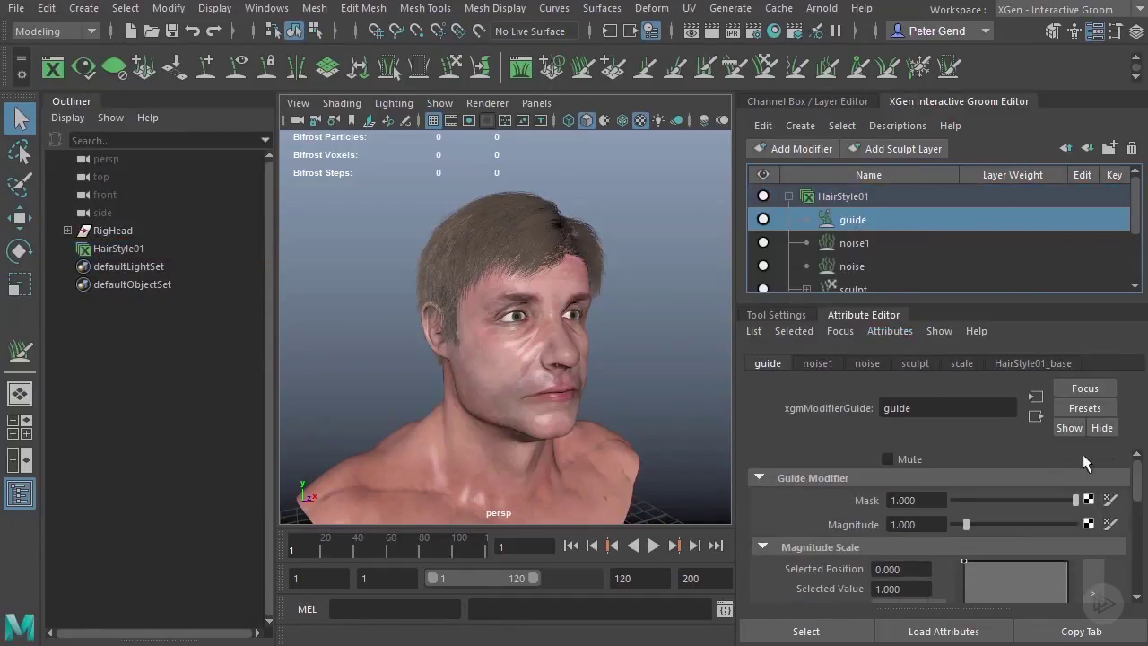
left_click_drag(1140, 488, 1139, 535)
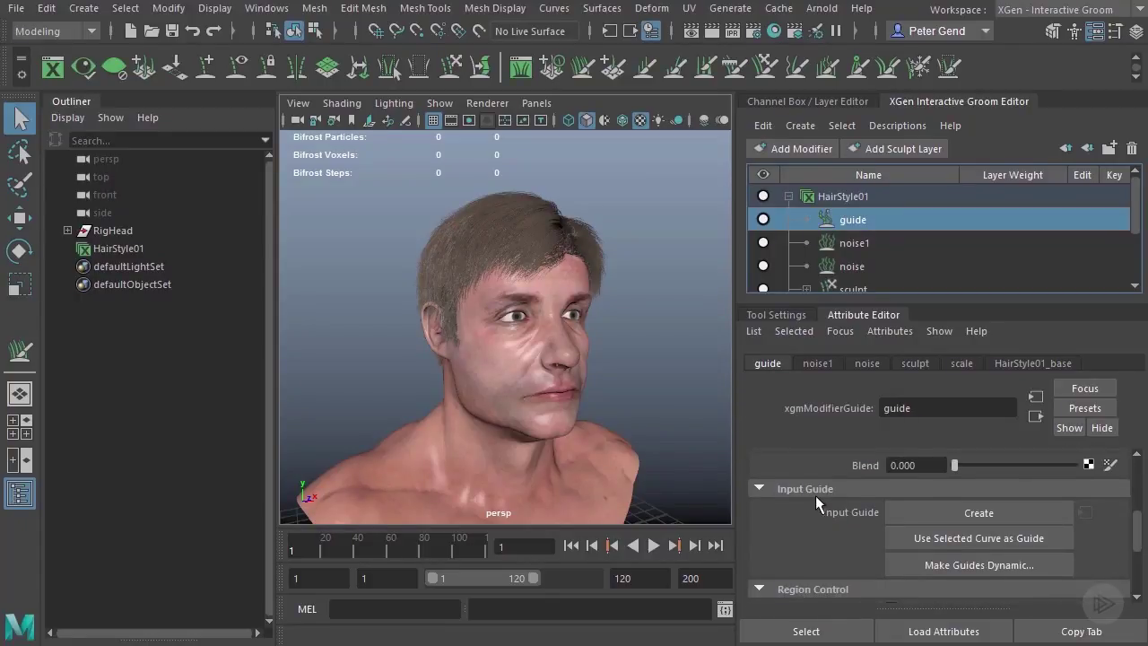
left_click(978, 512)
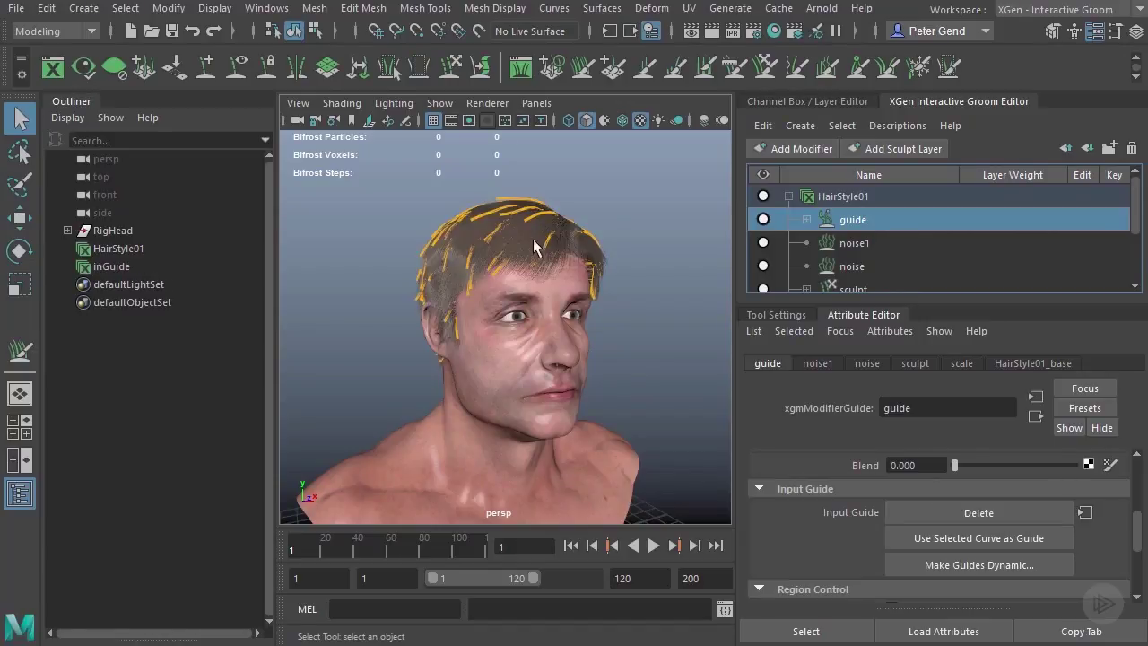
left_click_drag(547, 251, 581, 315, "alt")
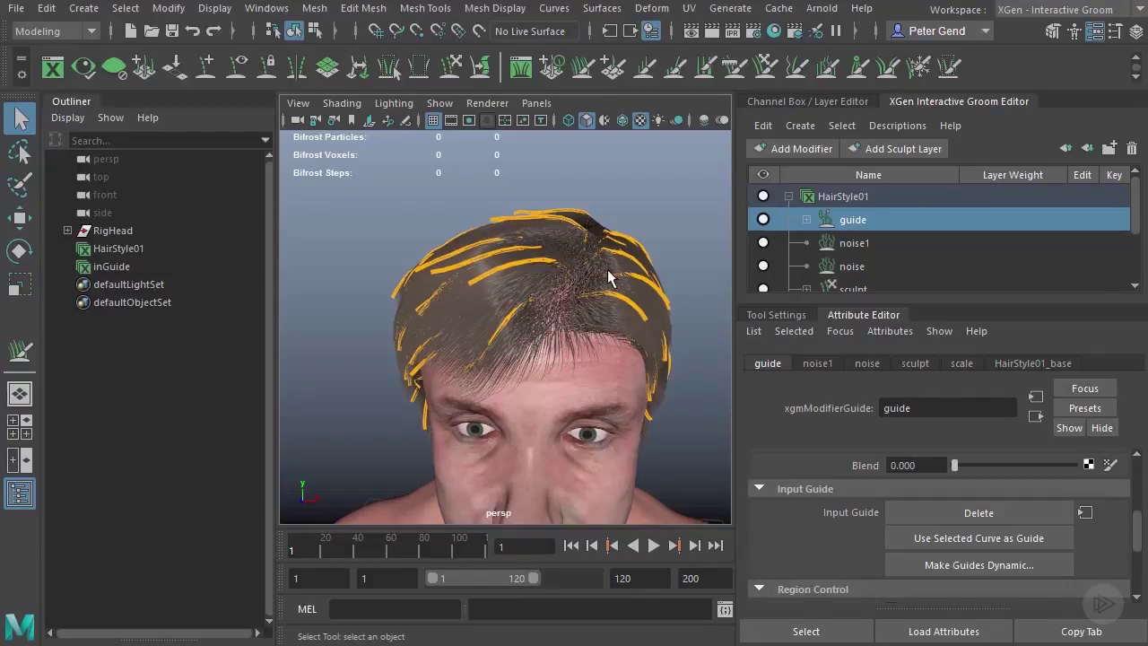
left_click_drag(578, 274, 599, 254, "alt")
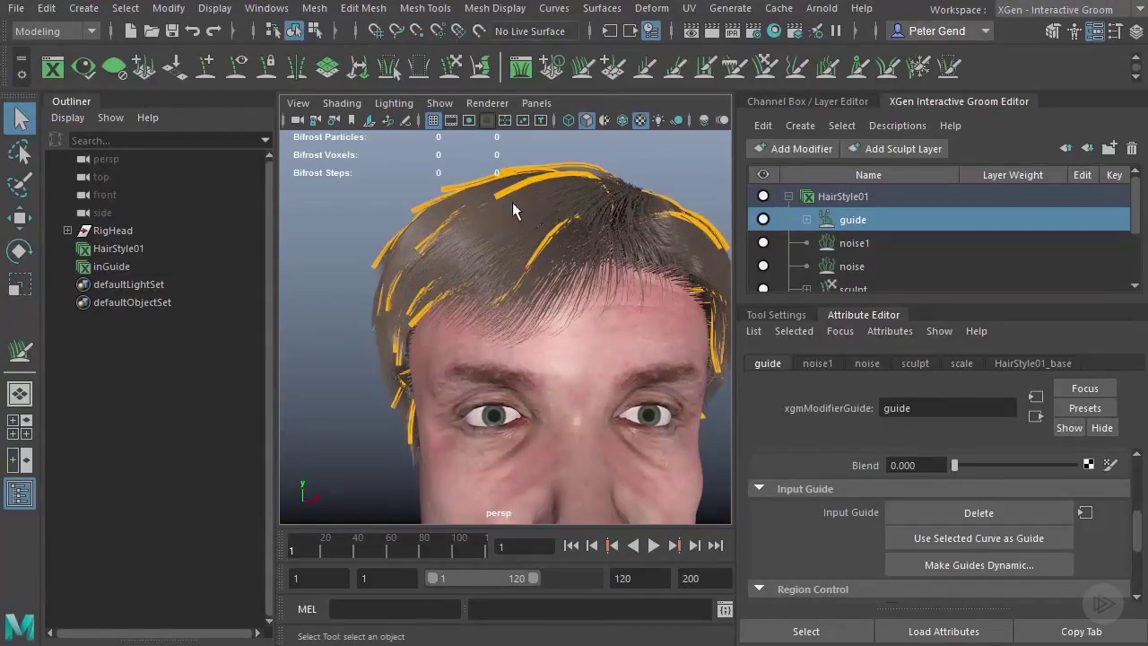
left_click_drag(494, 275, 452, 305, "alt")
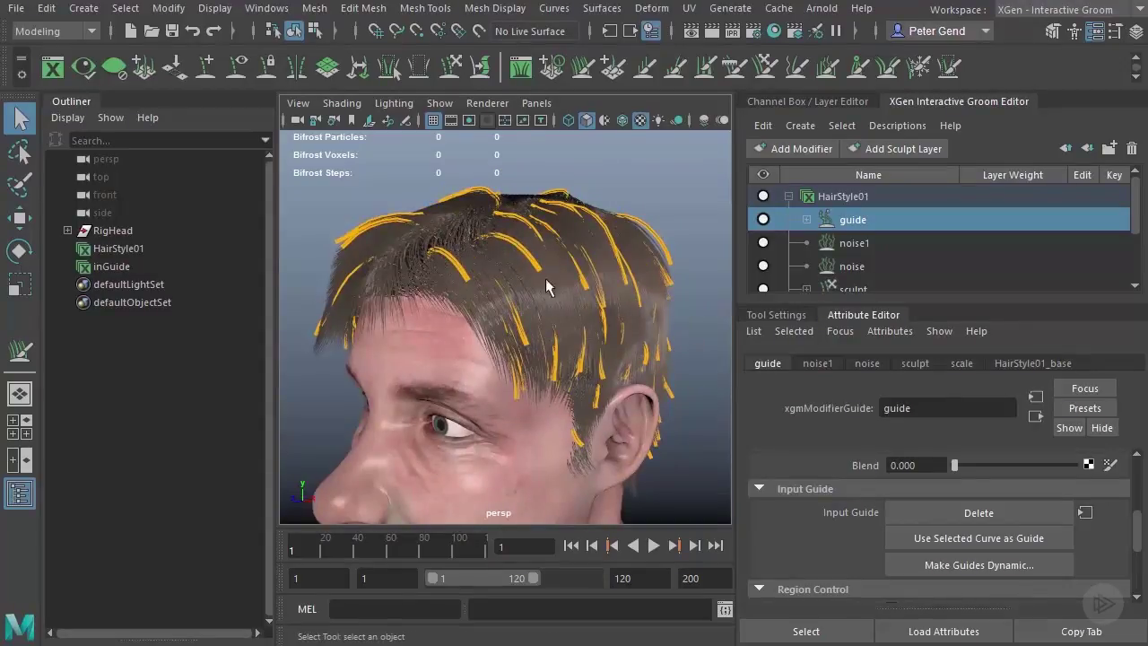
left_click_drag(553, 263, 554, 258, "alt")
left_click_drag(507, 328, 626, 303, "alt")
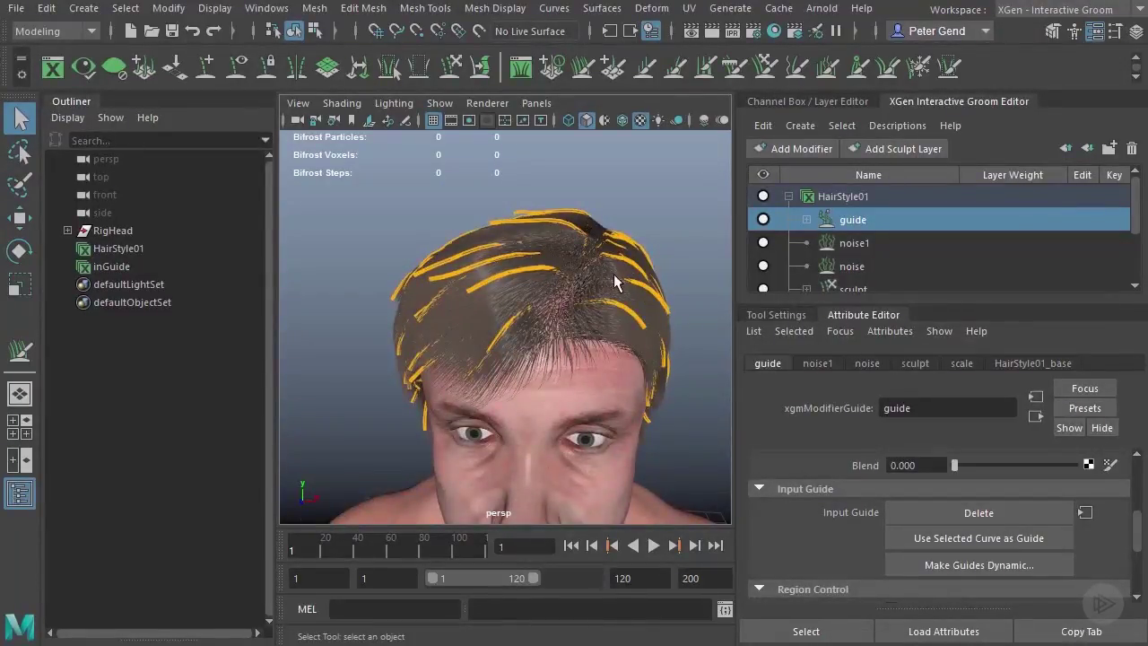
Reveal Sculpt Layer 1 under inGuide's sculpt1 modifier and enable editing on it.
left_click(806, 219)
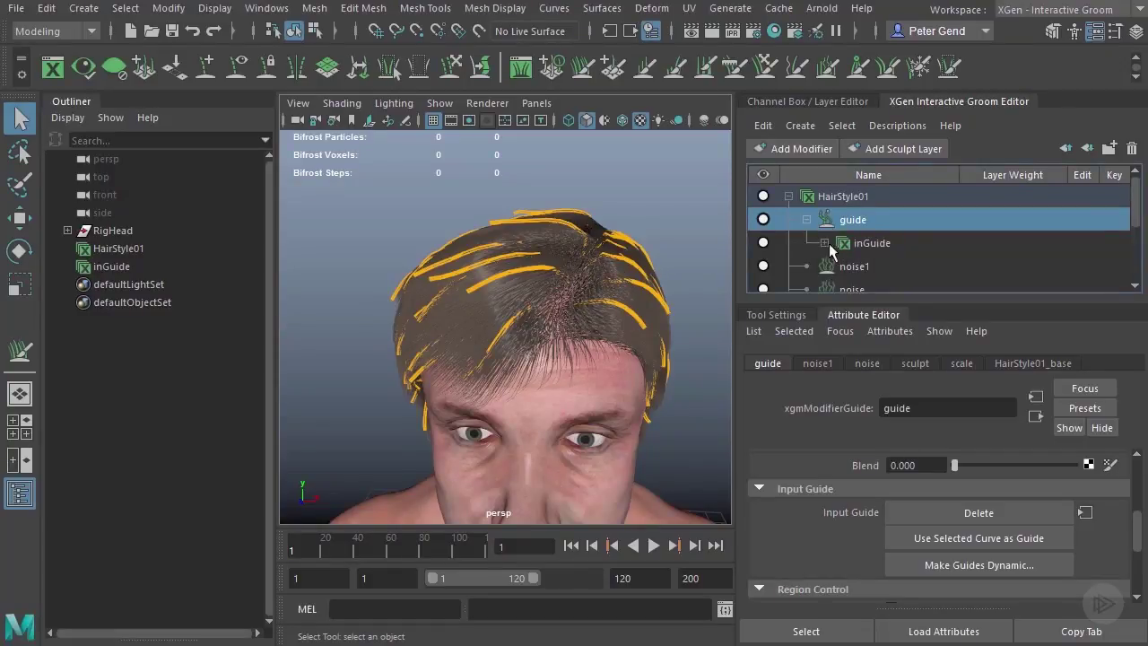
left_click(824, 242)
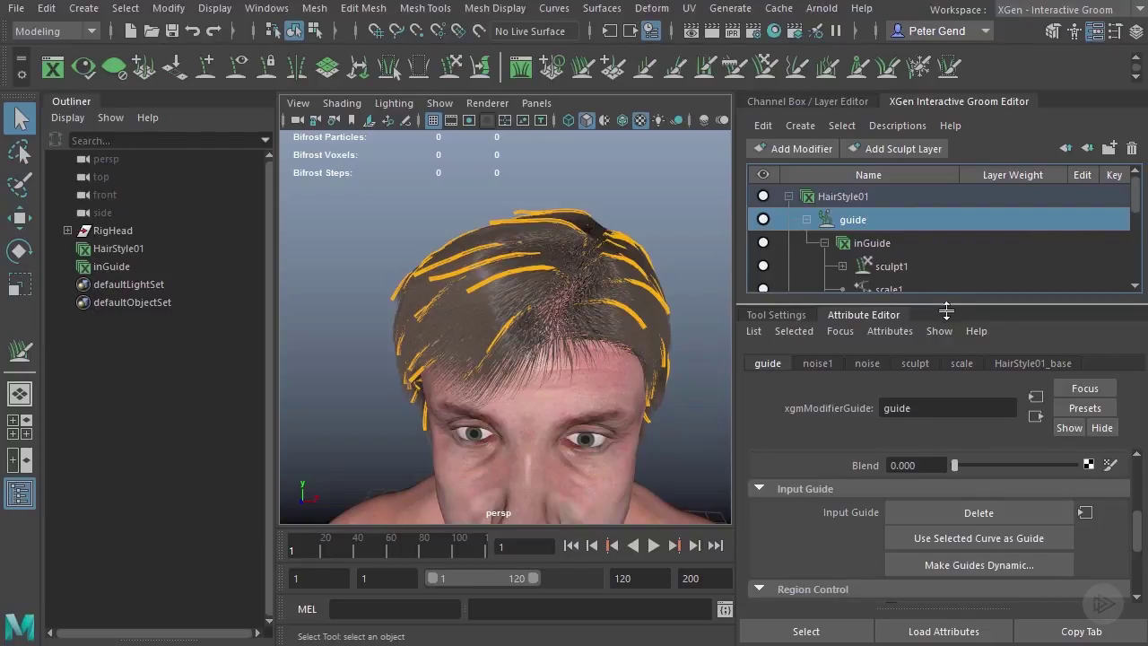
left_click_drag(946, 313, 946, 330)
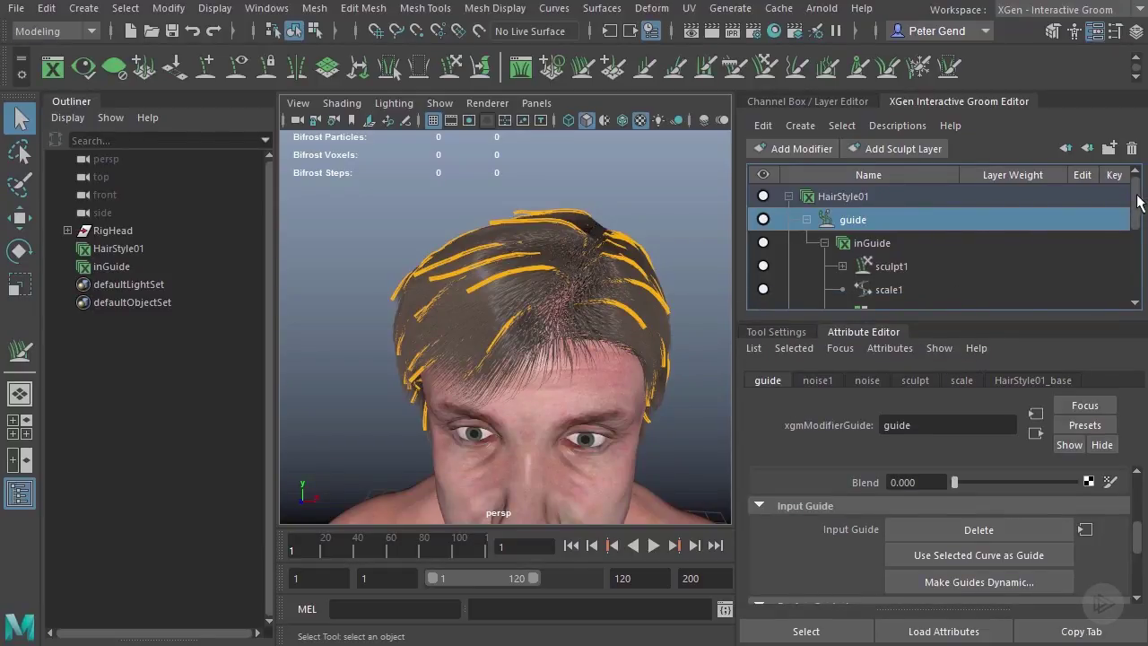
left_click_drag(1136, 202, 1139, 209)
left_click(842, 243)
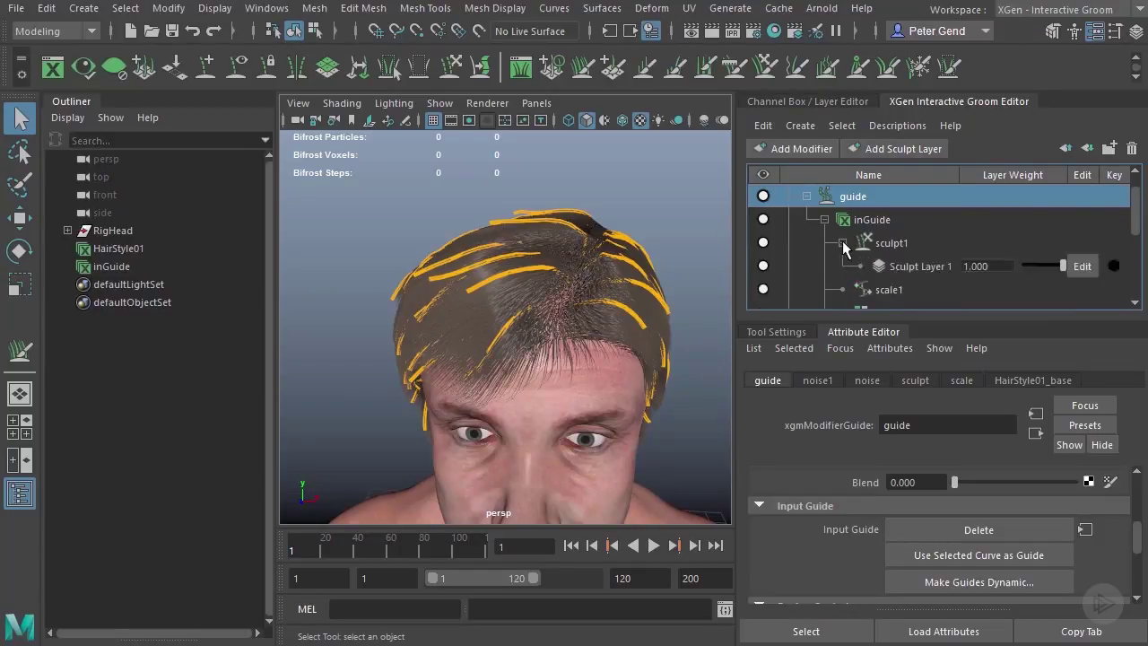
left_click(921, 268)
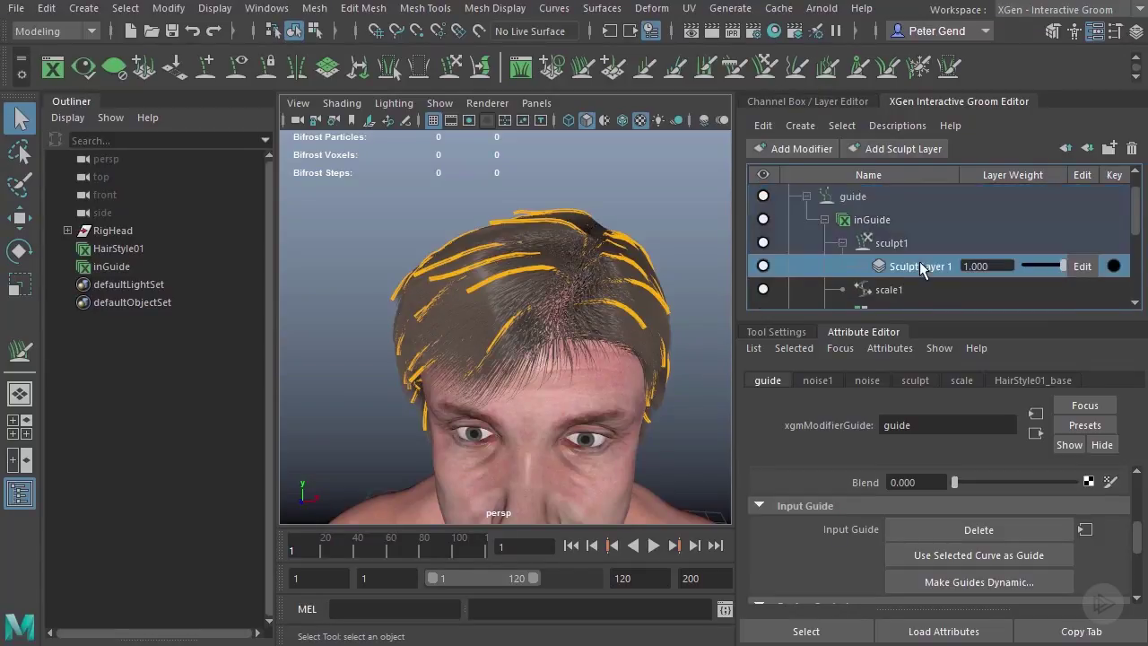
left_click(1081, 268)
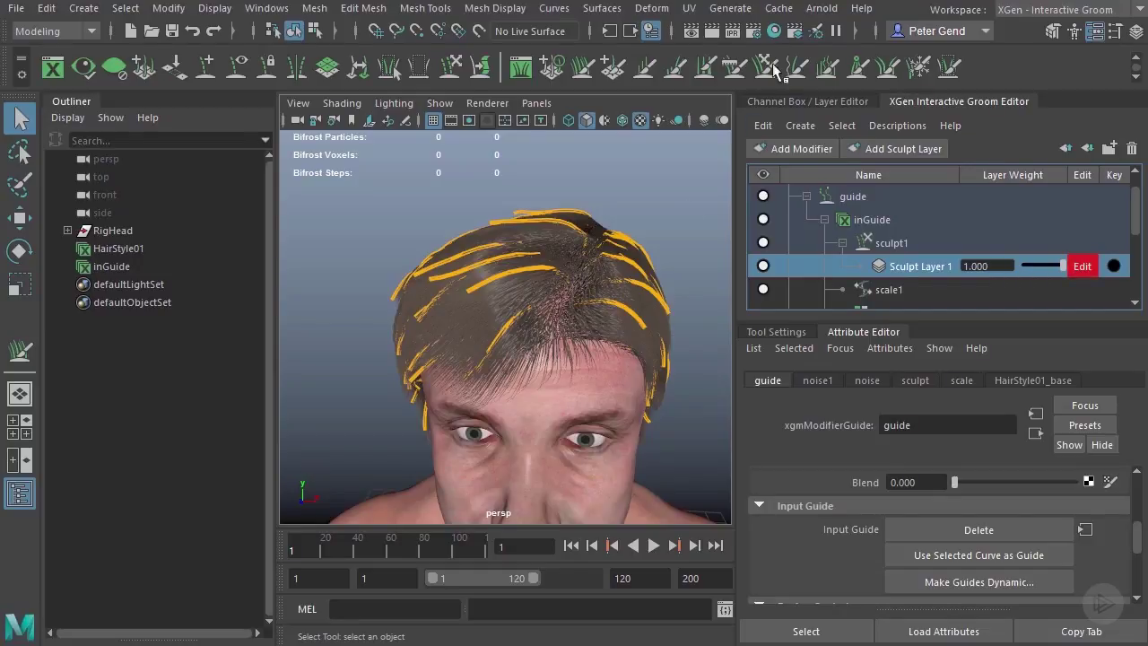
Pull the front and side hair guides down over the forehead with the Grab brush.
left_click_drag(482, 260, 519, 239, "alt")
middle_click_drag(519, 240, 507, 278, "alt")
right_click_drag(524, 315, 469, 313, "alt")
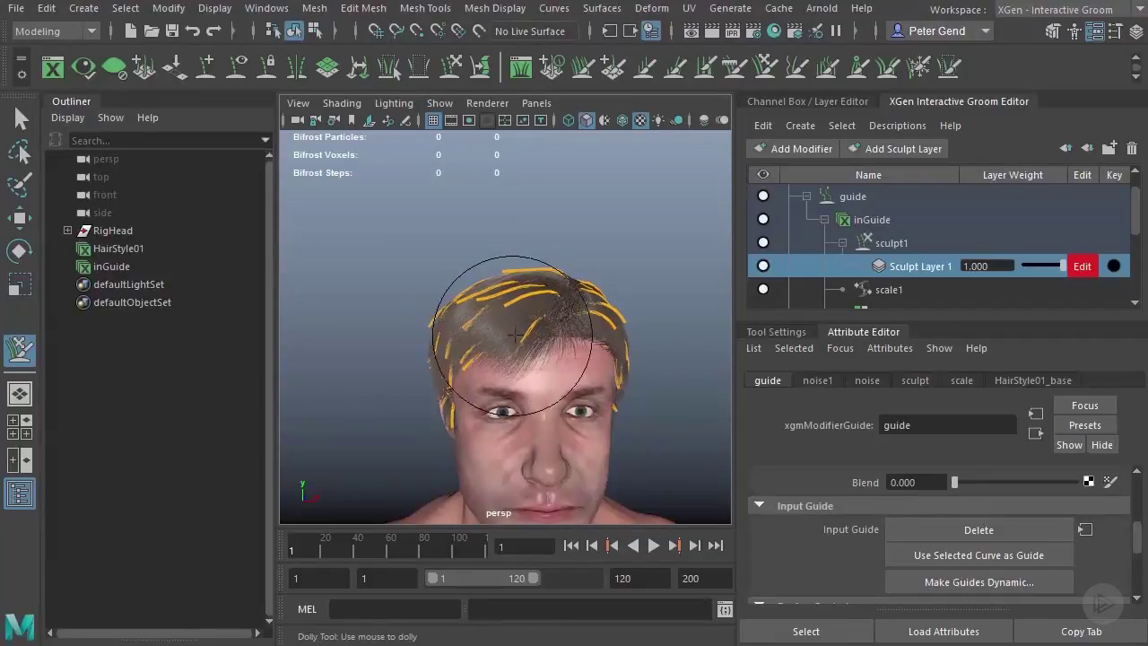
left_click_drag(520, 327, 543, 403)
left_click_drag(528, 348, 543, 393)
mouse_move(472, 355)
left_mouse_down()
mouse_move(482, 388)
mouse_move(538, 379)
mouse_move(526, 384)
mouse_move(651, 422)
mouse_move(640, 373)
left_mouse_up()
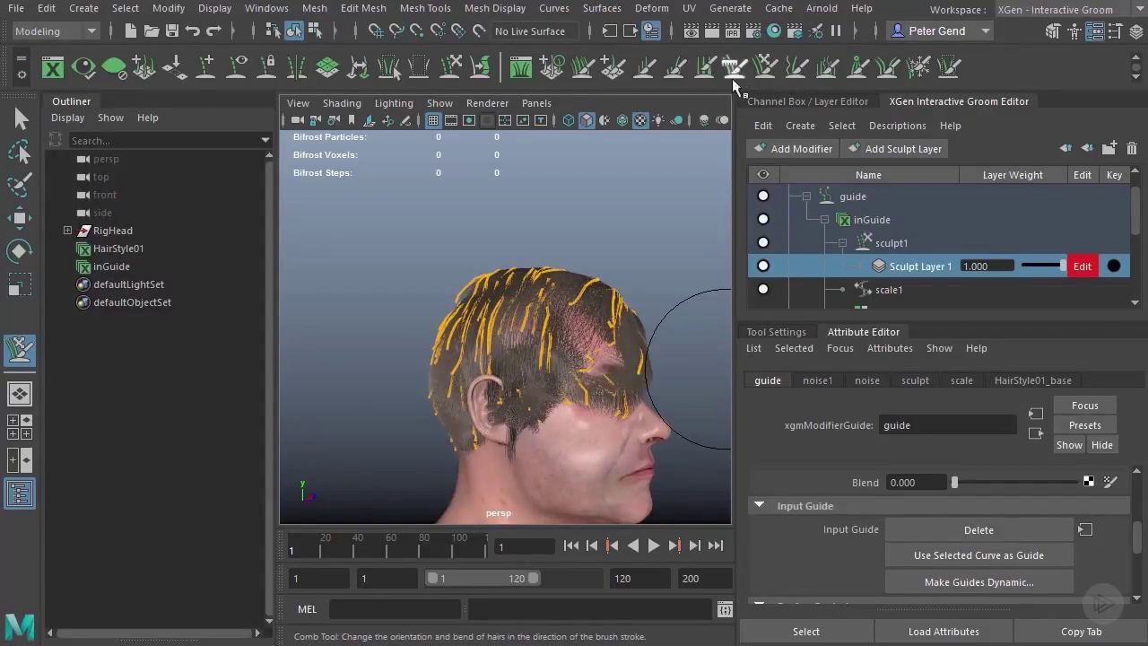
Comb the front guides into long strands hanging over one side of the face with the Comb brush.
left_click(777, 332)
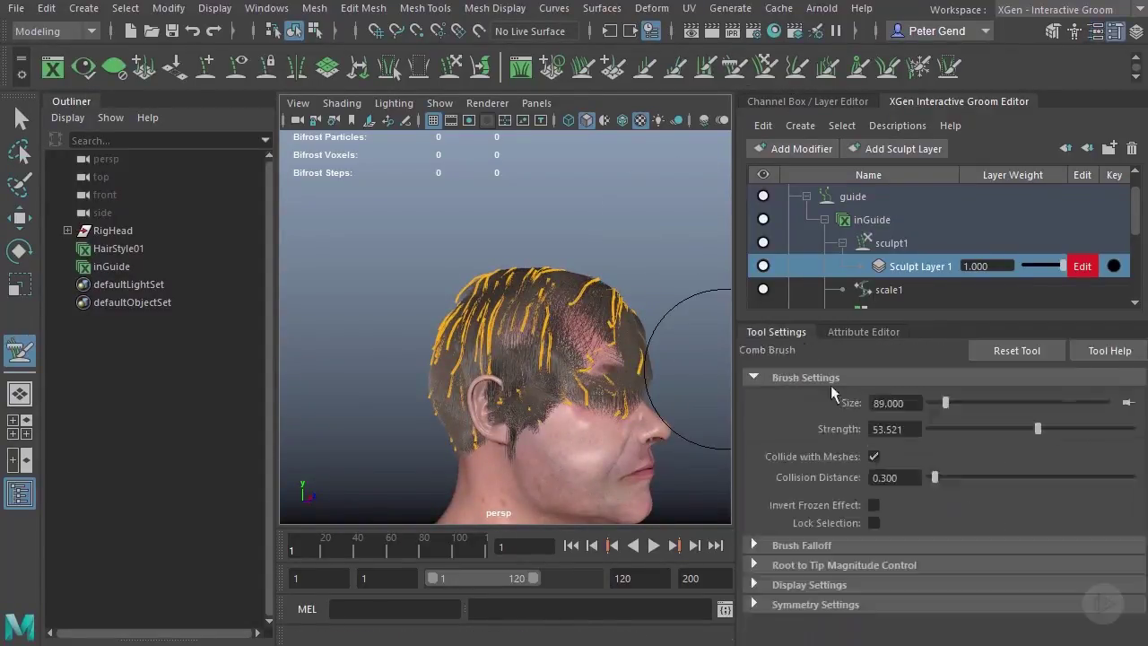
left_click_drag(526, 366, 430, 421, "alt")
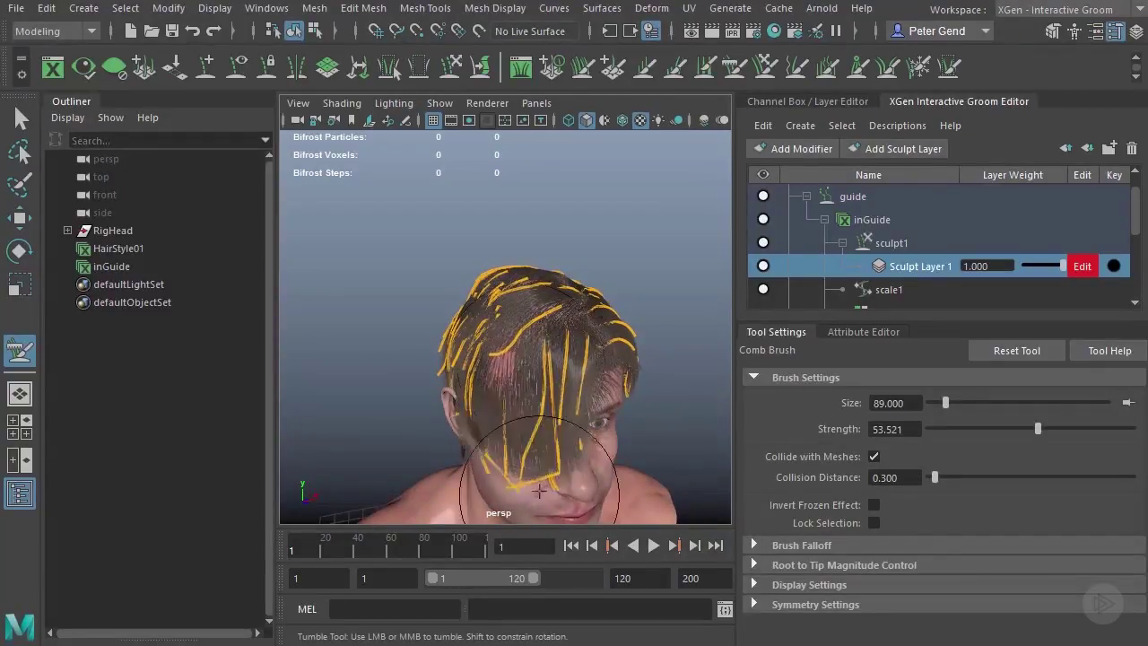
left_click_drag(610, 350, 527, 318, "alt")
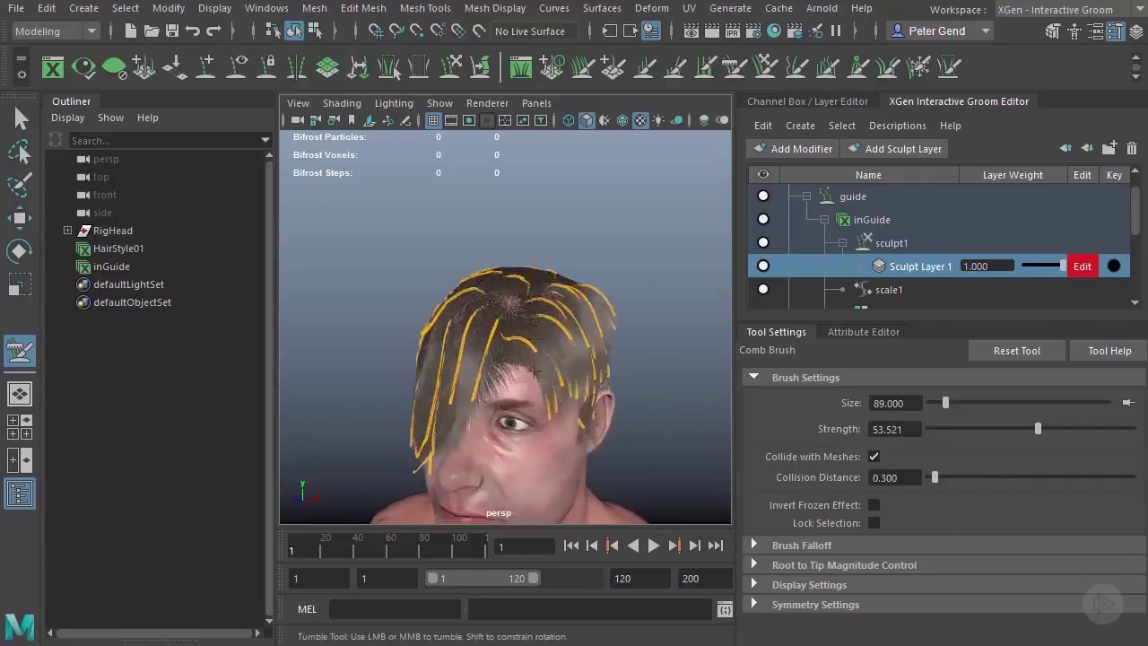
mouse_move(533, 466)
left_mouse_down("alt")
mouse_move(556, 405)
mouse_move(520, 449)
mouse_move(560, 537)
left_mouse_up("alt")
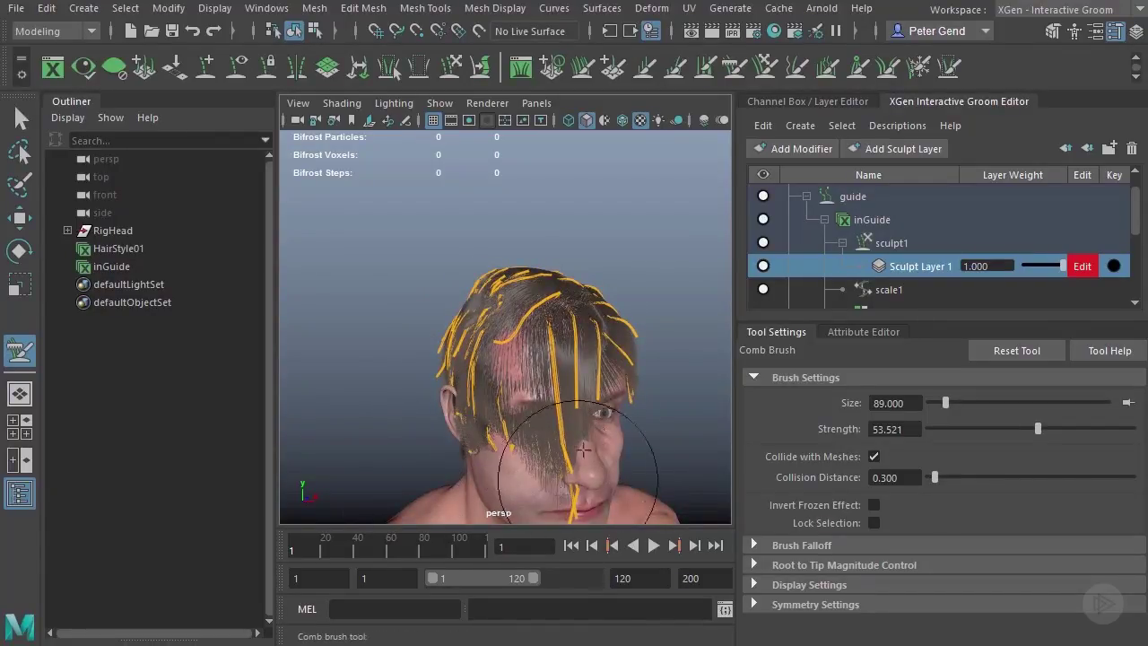
left_click_drag(512, 403, 439, 376, "alt")
right_click_drag(439, 377, 522, 324, "alt")
left_click_drag(477, 408, 477, 469)
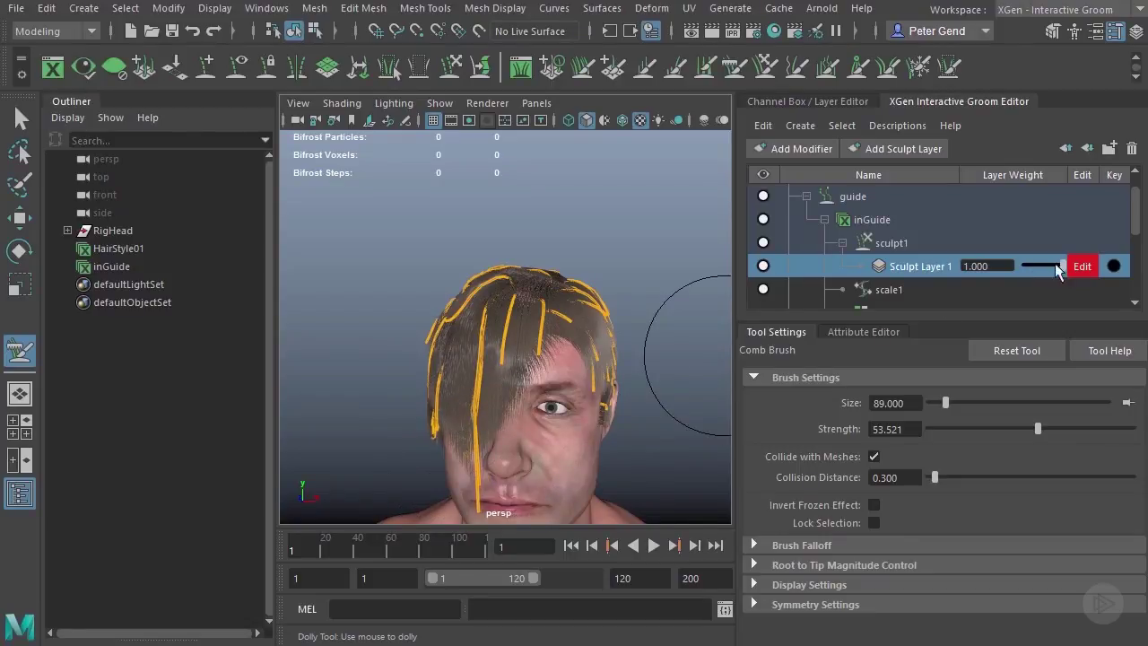
Comb the fringe and side guides further forward over the eye and temple, and hide the Outliner.
mouse_move(1059, 267)
left_mouse_down()
mouse_move(1015, 269)
mouse_move(1086, 269)
left_mouse_up()
left_click_drag(643, 313, 686, 391, "alt")
left_click_drag(529, 417, 552, 474)
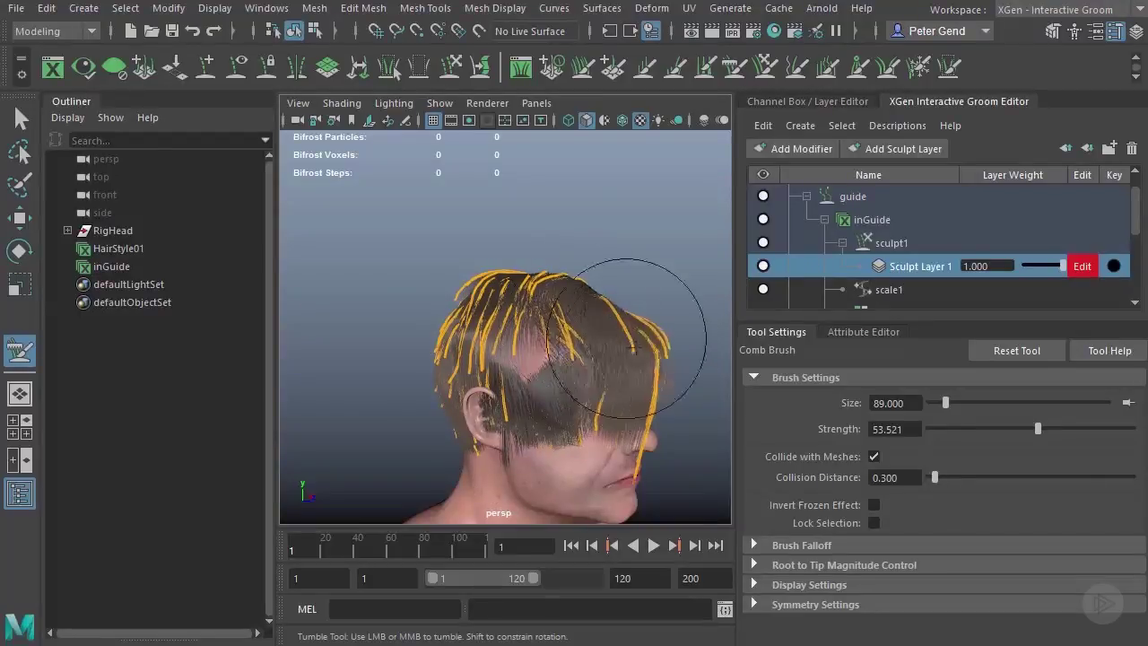
mouse_move(615, 261)
left_mouse_down("alt")
mouse_move(541, 328)
mouse_move(587, 357)
mouse_move(587, 377)
left_mouse_up("alt")
mouse_move(648, 308)
left_mouse_down("alt")
mouse_move(572, 321)
mouse_move(619, 235)
mouse_move(615, 257)
left_mouse_up("alt")
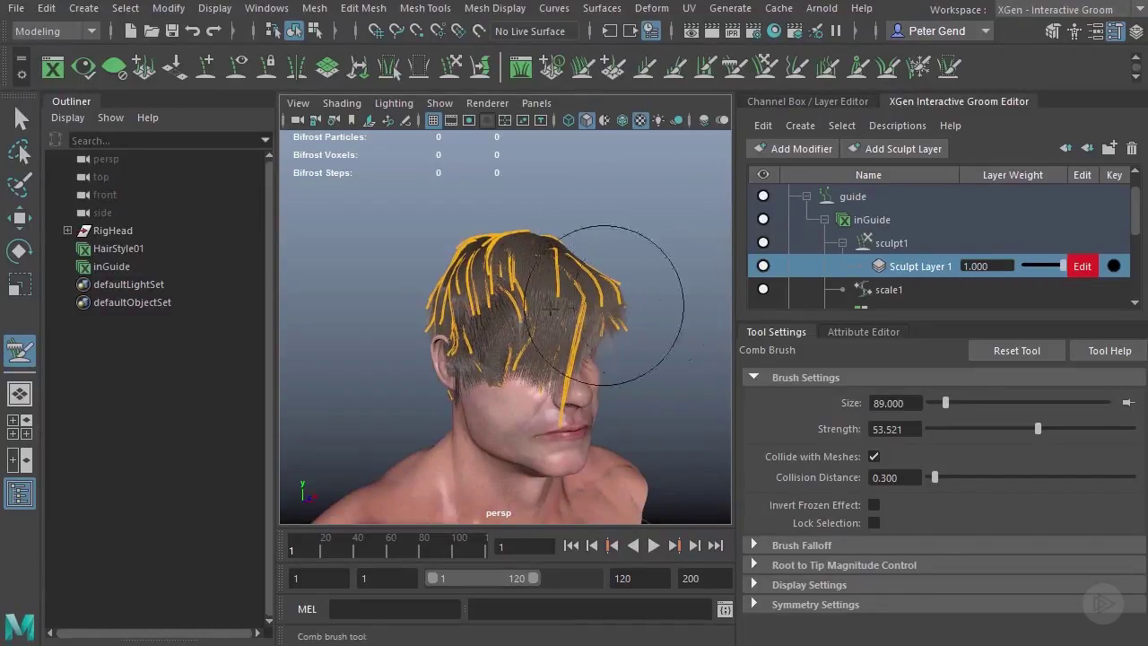
left_click(20, 493)
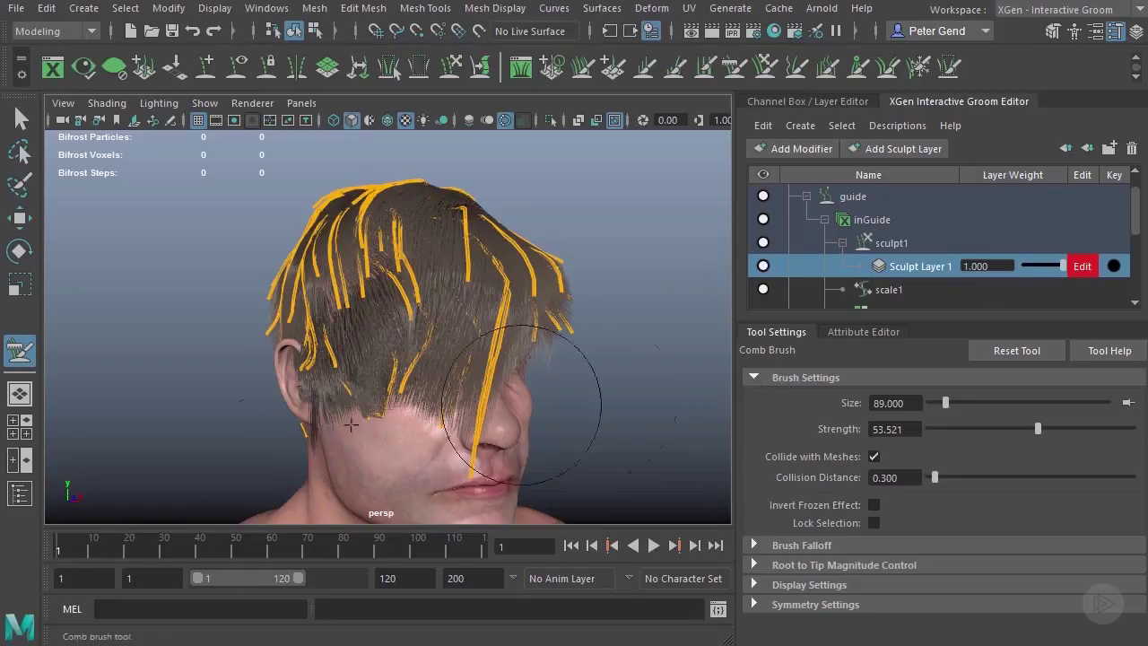
Key Sculpt Layer 1's weight at 0 on frame 1 and at 1 on frame 15.
left_click_drag(1048, 268, 1023, 265)
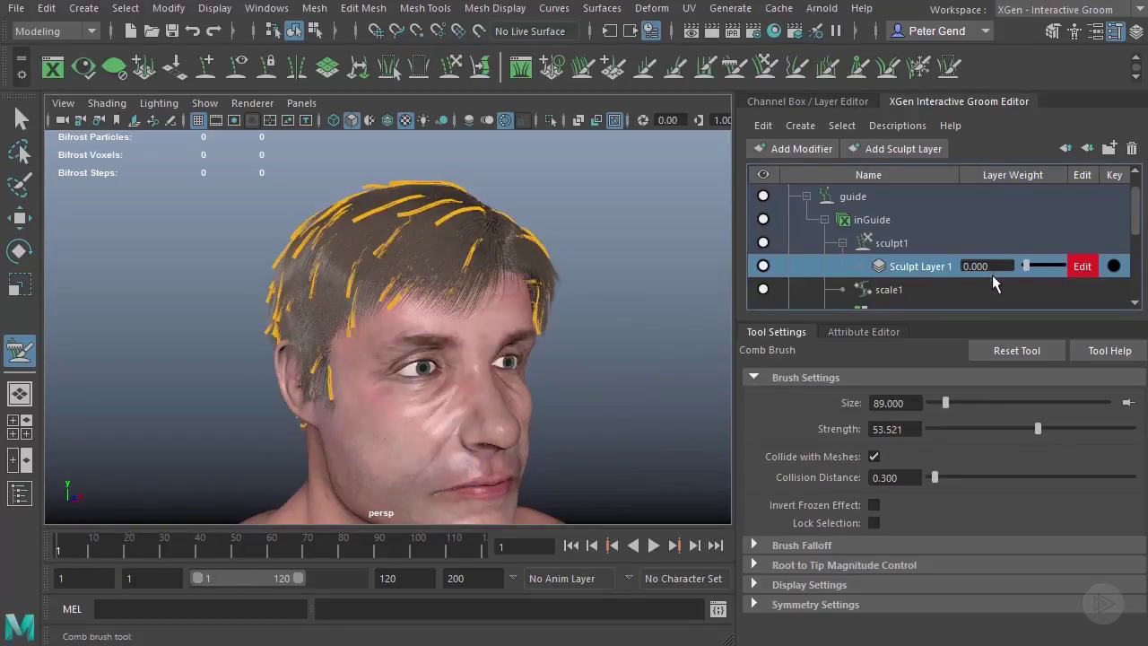
left_click(1114, 265)
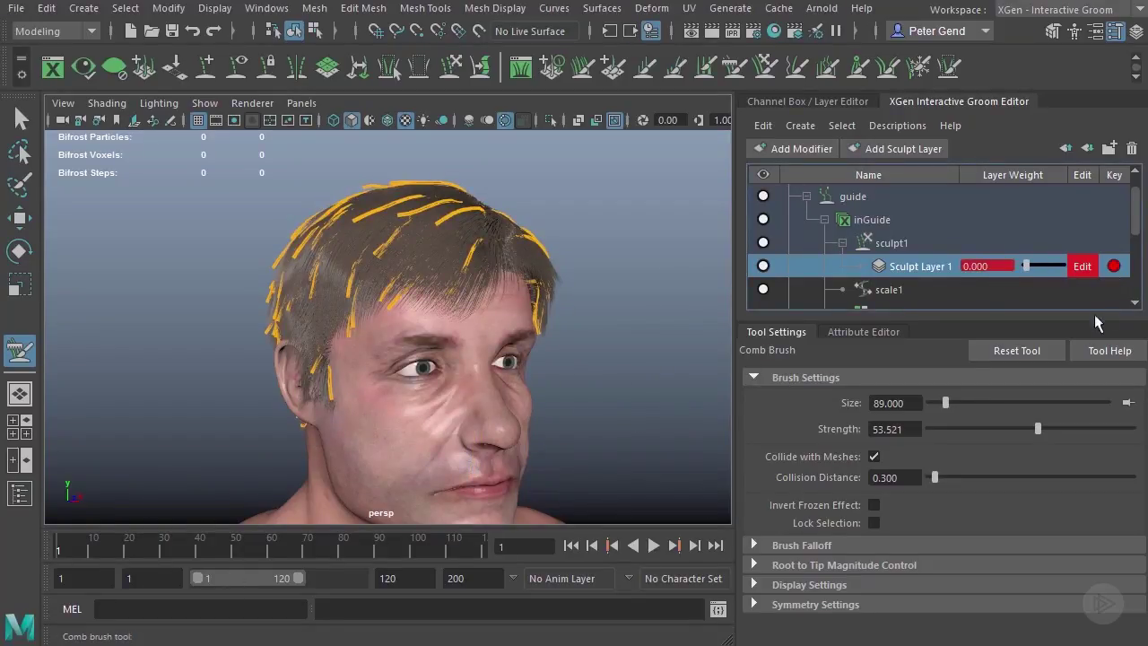
left_click(103, 552)
left_click(110, 550)
left_click_drag(1025, 264, 1073, 266)
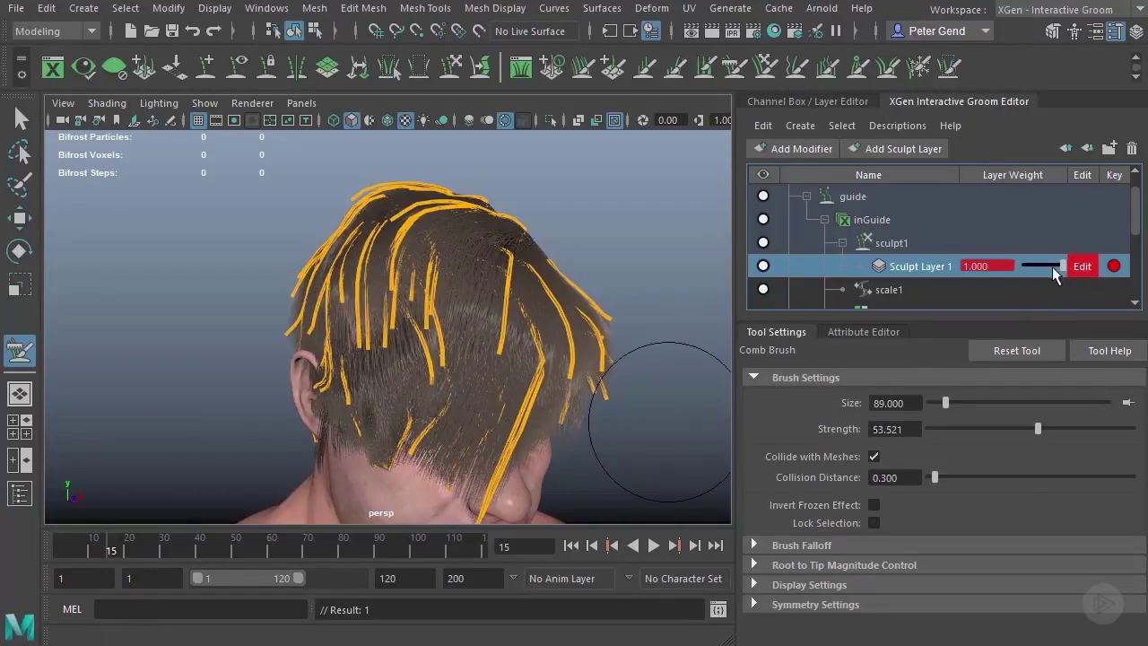
Scrub the hair animation to frame 25, lower Sculpt Layer 1's weight there, and return to frame 1.
left_click(94, 546)
left_click_drag(81, 544, 141, 554)
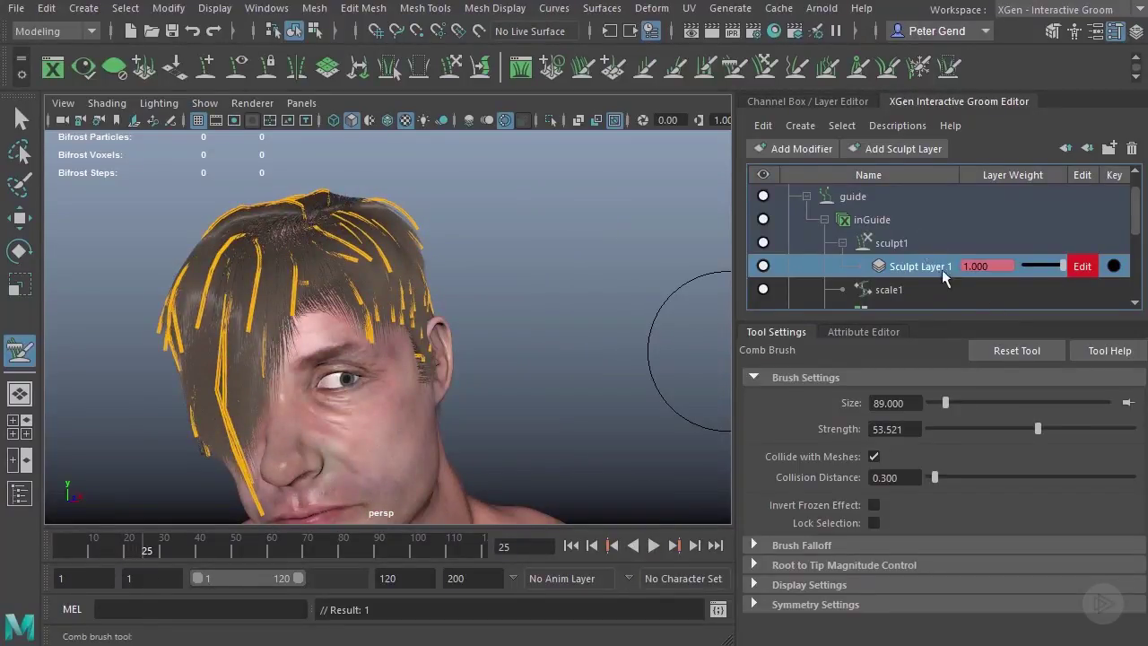
left_click_drag(1061, 265, 996, 261)
mouse_move(141, 548)
left_mouse_down()
mouse_move(60, 548)
mouse_move(153, 548)
mouse_move(36, 552)
left_mouse_up()
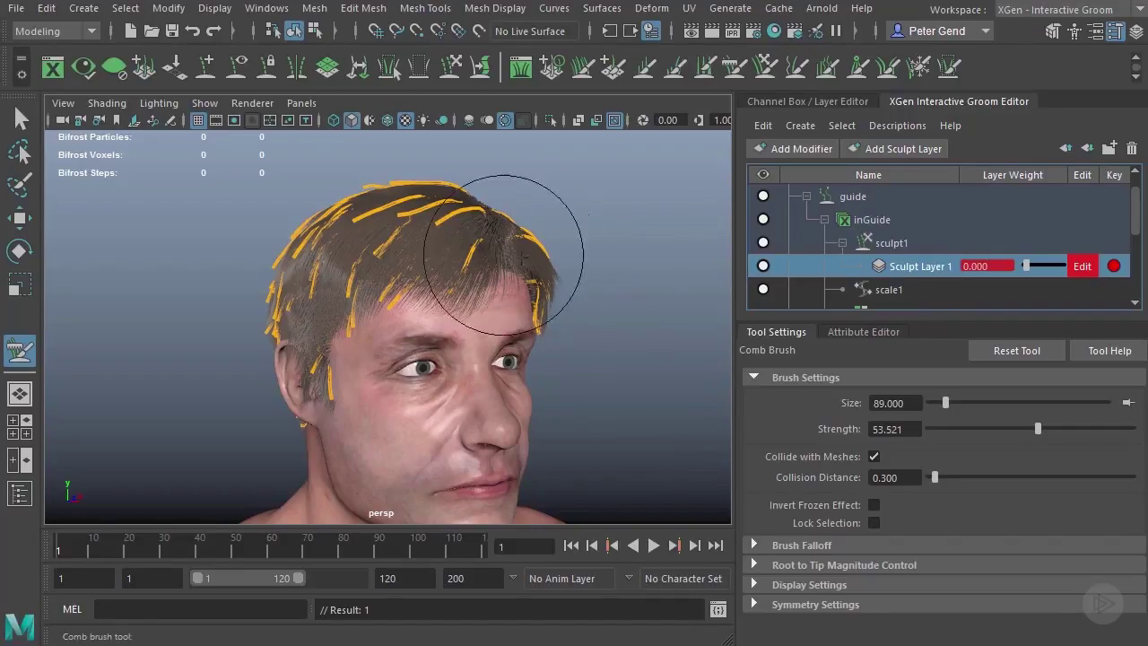
Delete the guide modifier from HairStyle01.
left_click_drag(589, 174, 505, 299, "alt")
right_click_drag(505, 299, 574, 313, "alt")
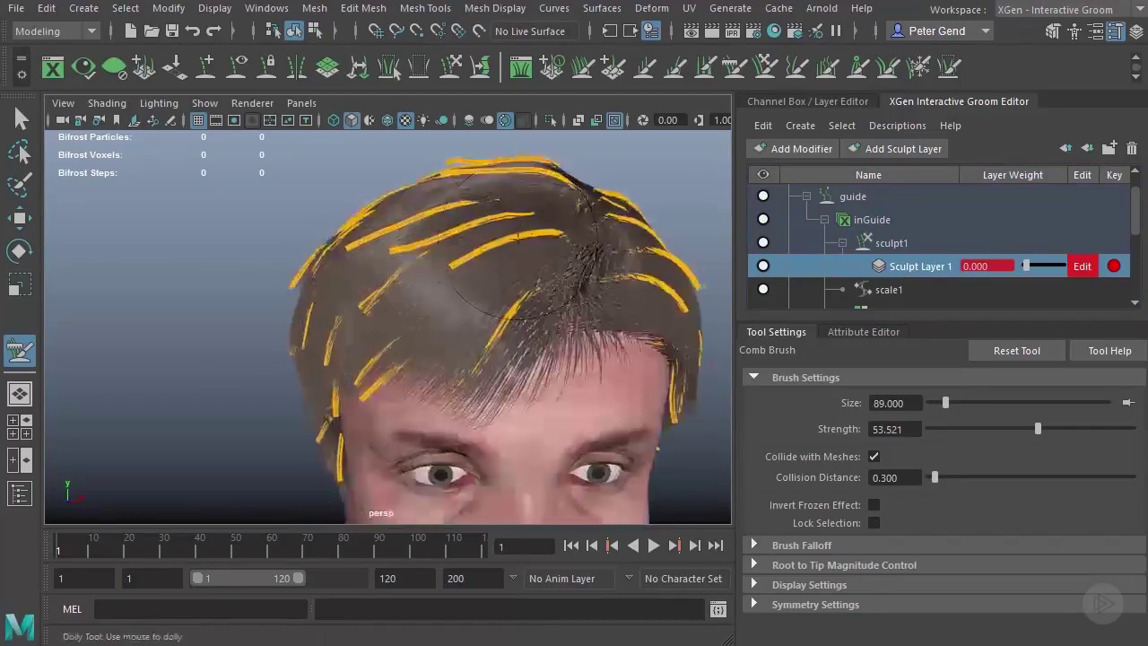
left_click(894, 198)
right_click(862, 204)
left_click(903, 225)
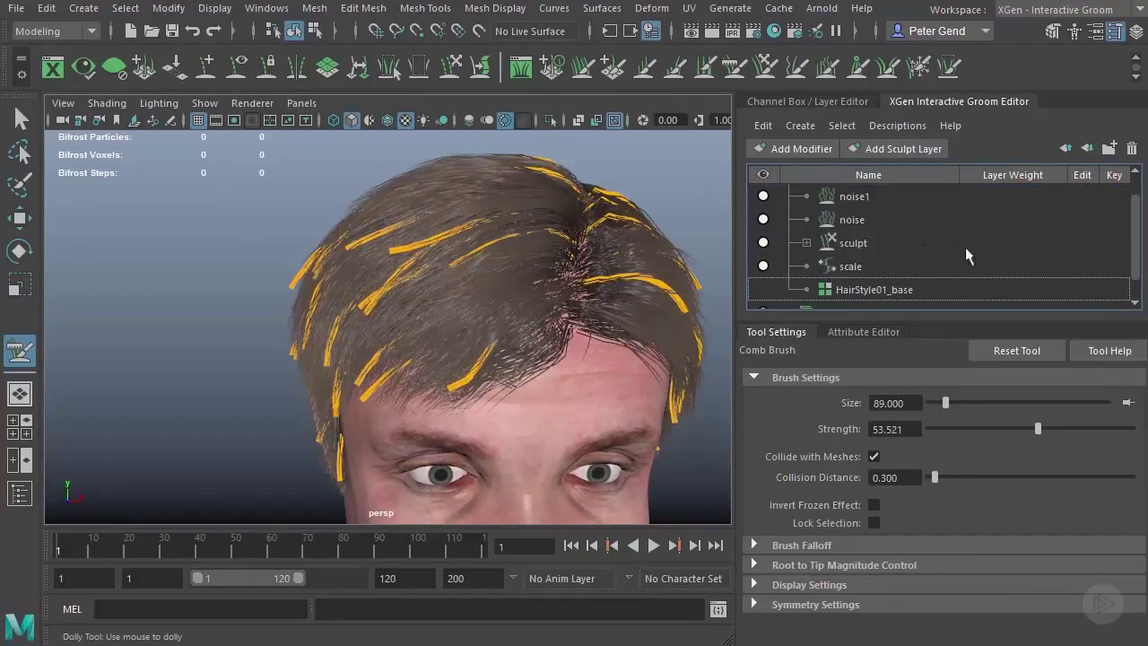
Delete the leftover inGuide description from the groom.
scroll(1135, 254, "down", 1)
left_click(853, 289)
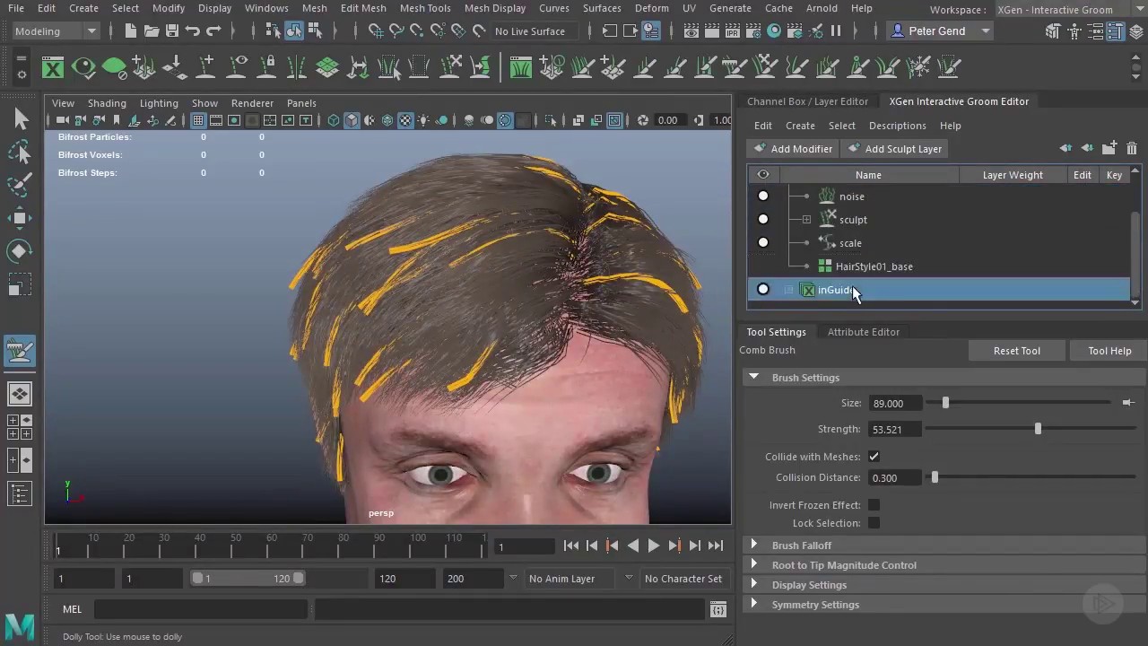
right_click(835, 292)
left_click(881, 359)
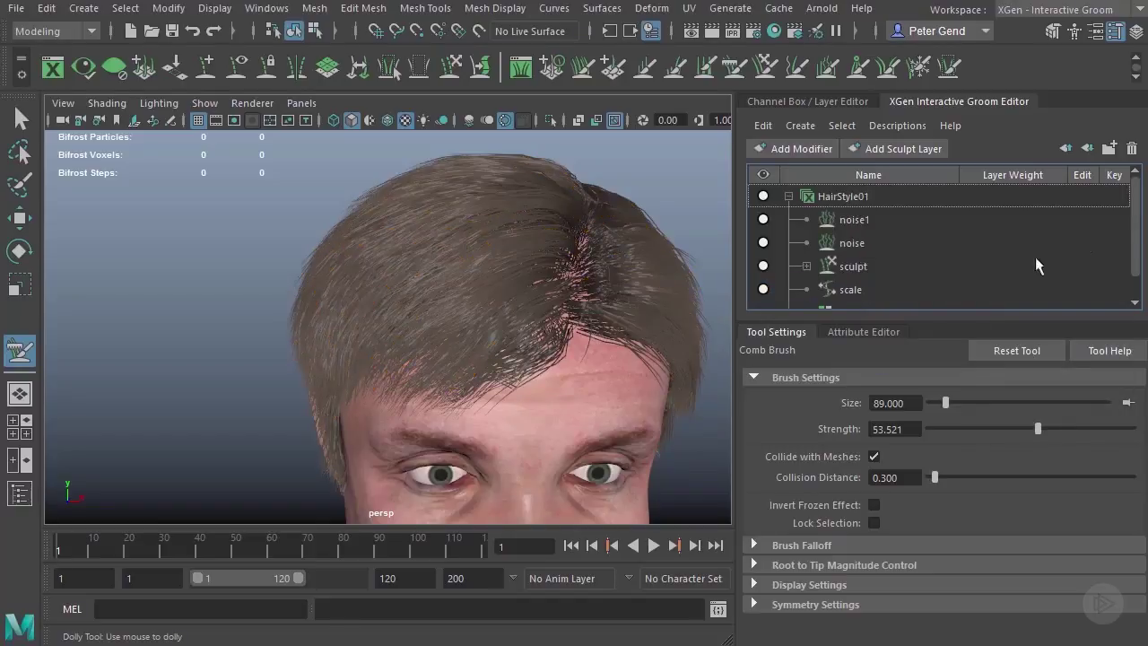
Add a Linear Wire modifier to the HairStyle01 description.
left_click(849, 196)
left_click(798, 148)
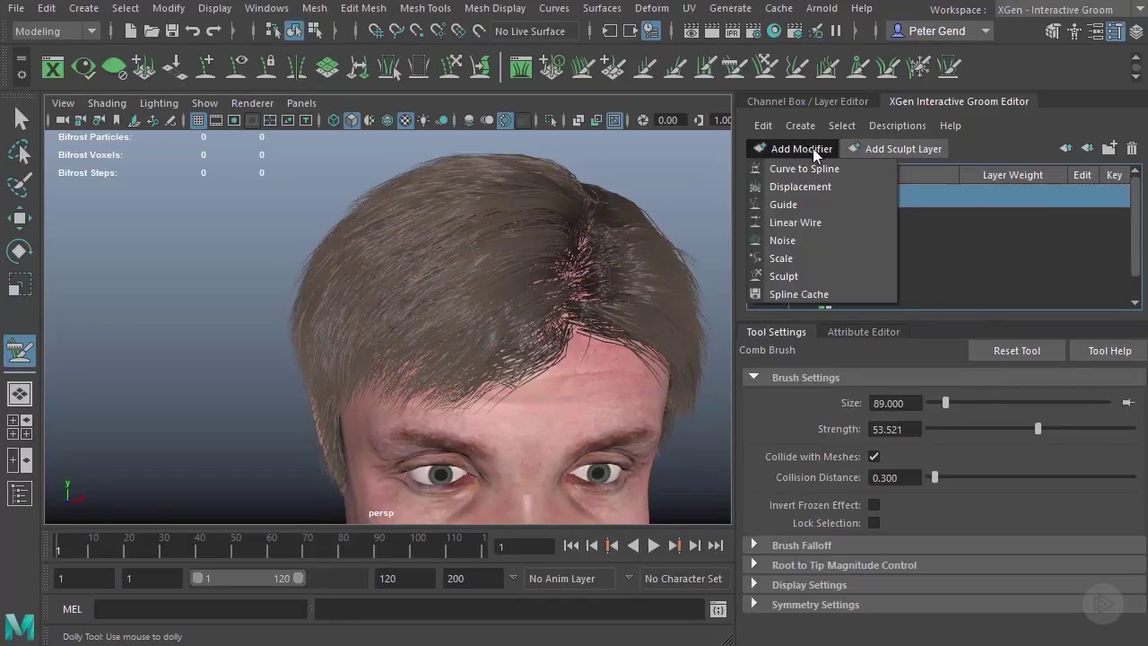
left_click(812, 223)
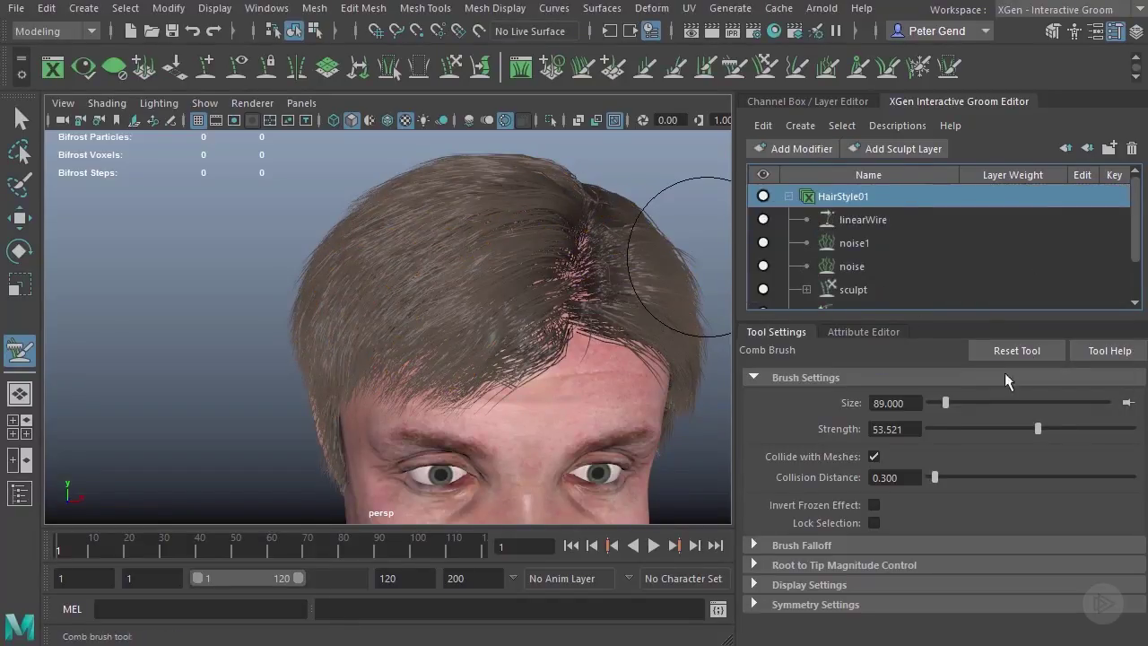
Create the input wires for the linearWire modifier from its attributes.
left_click(862, 220)
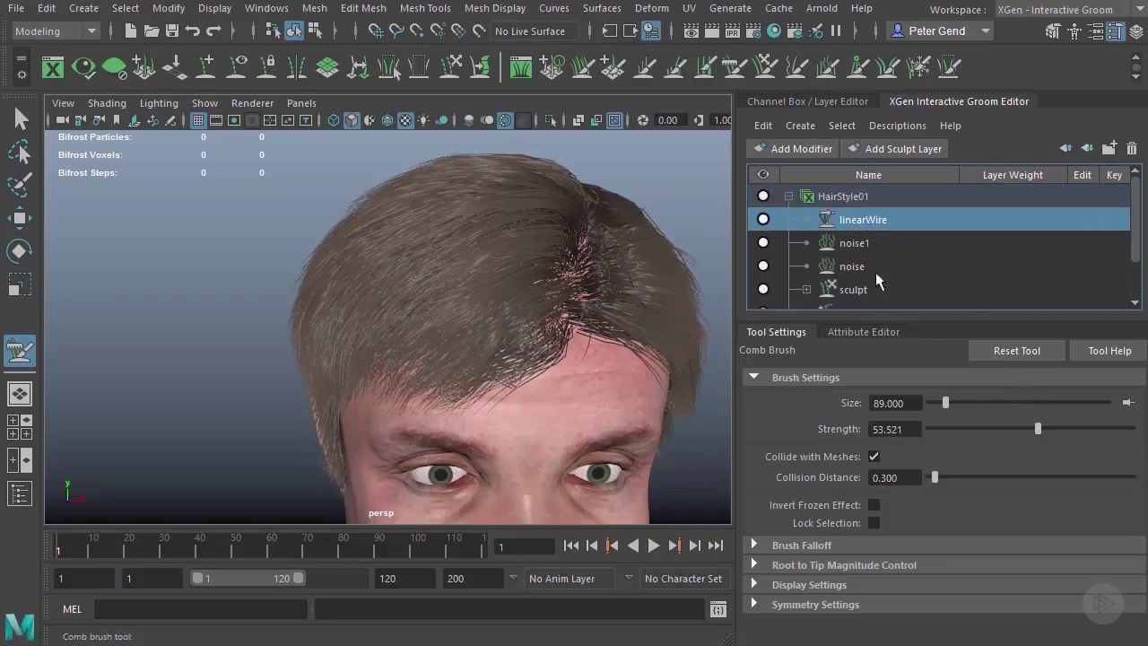
left_click(864, 332)
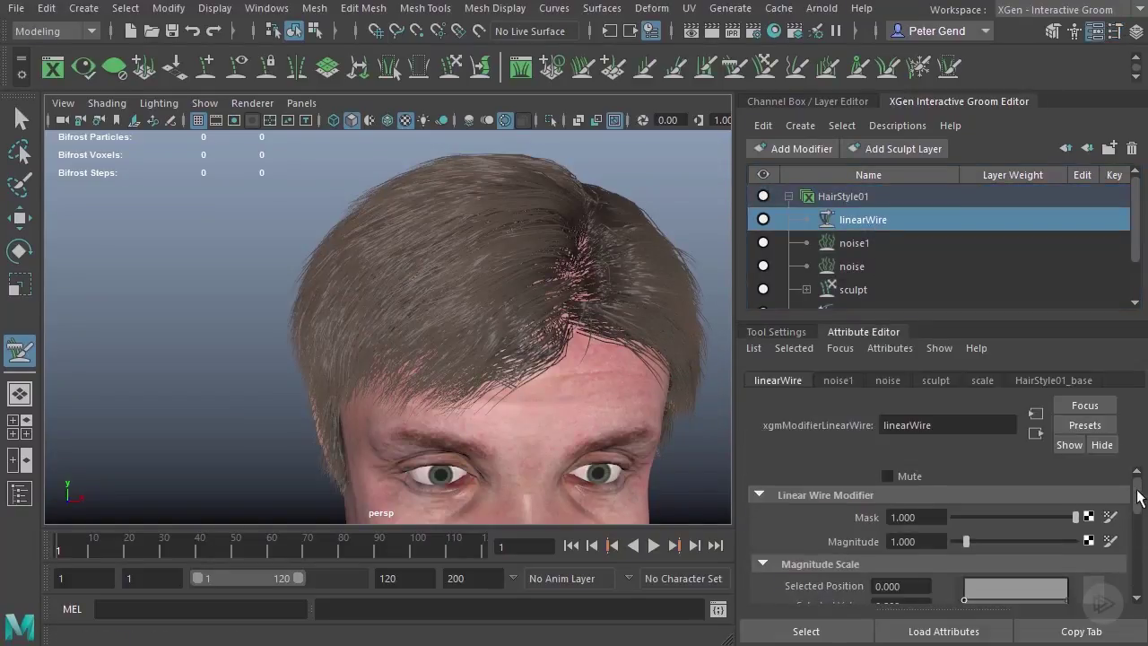
scroll(1136, 492, "down", 5)
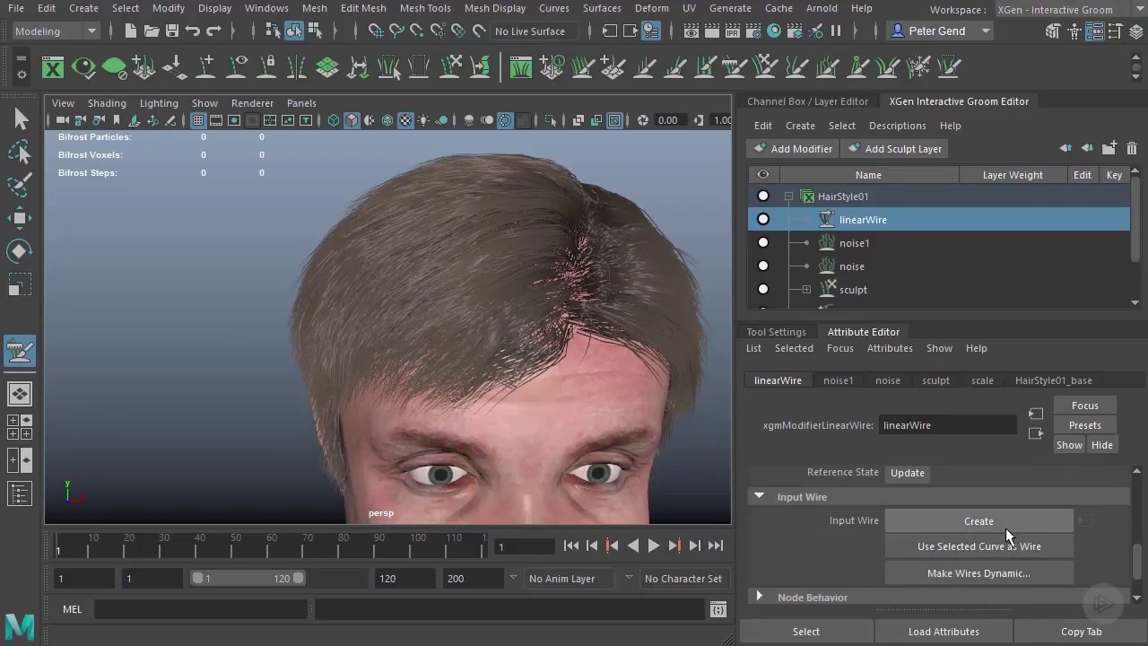
left_click(1005, 521)
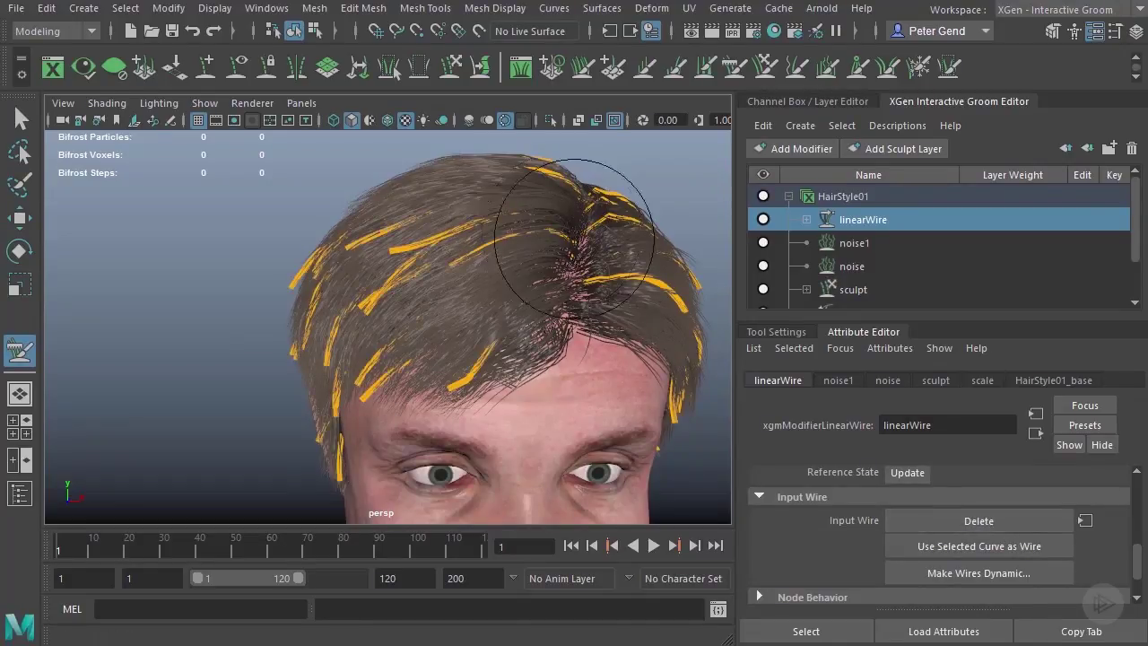
left_click_drag(574, 238, 489, 262, "alt")
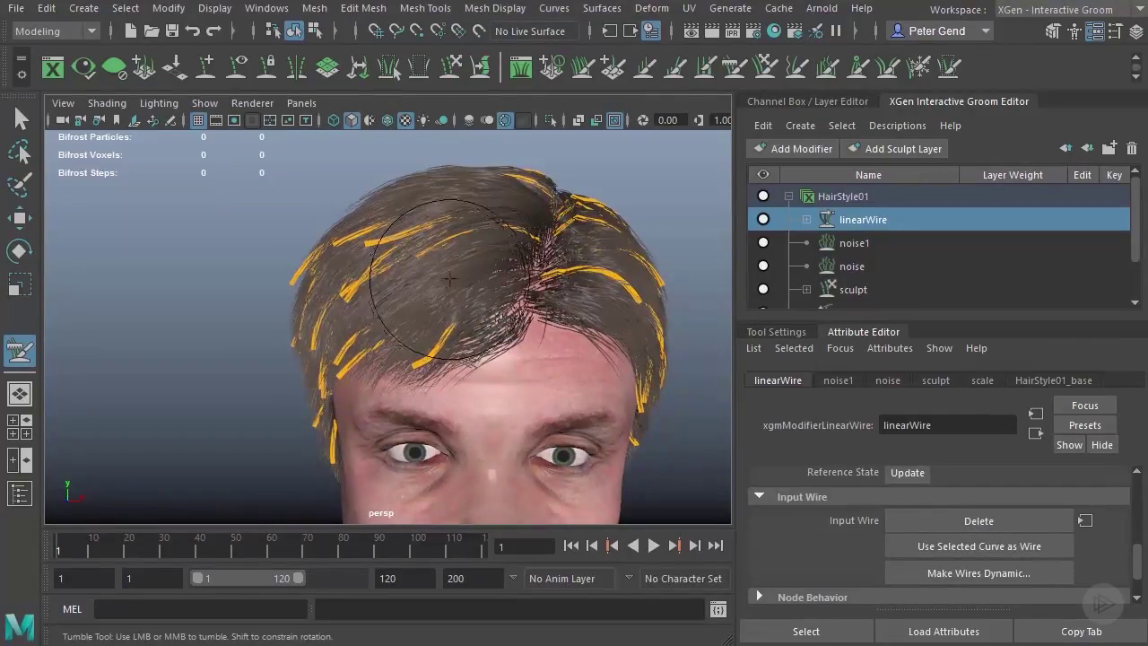
Enable editing of Sculpt Layer 1 under the linearWire modifier's inGuide description.
left_click(806, 219)
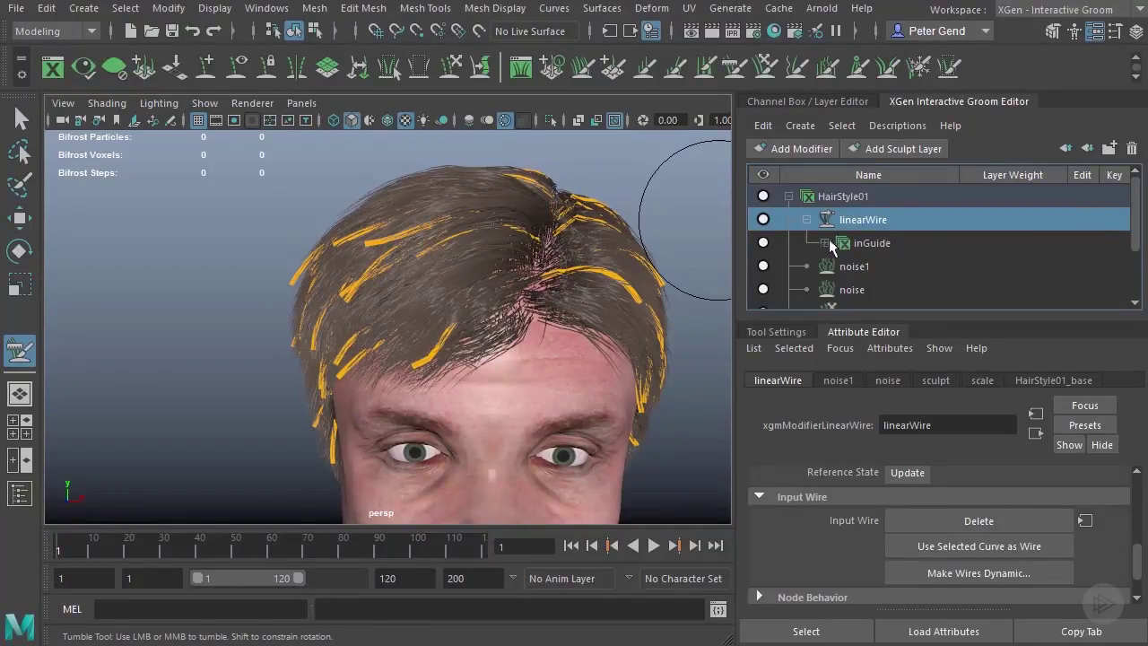
left_click(825, 242)
left_click(842, 265)
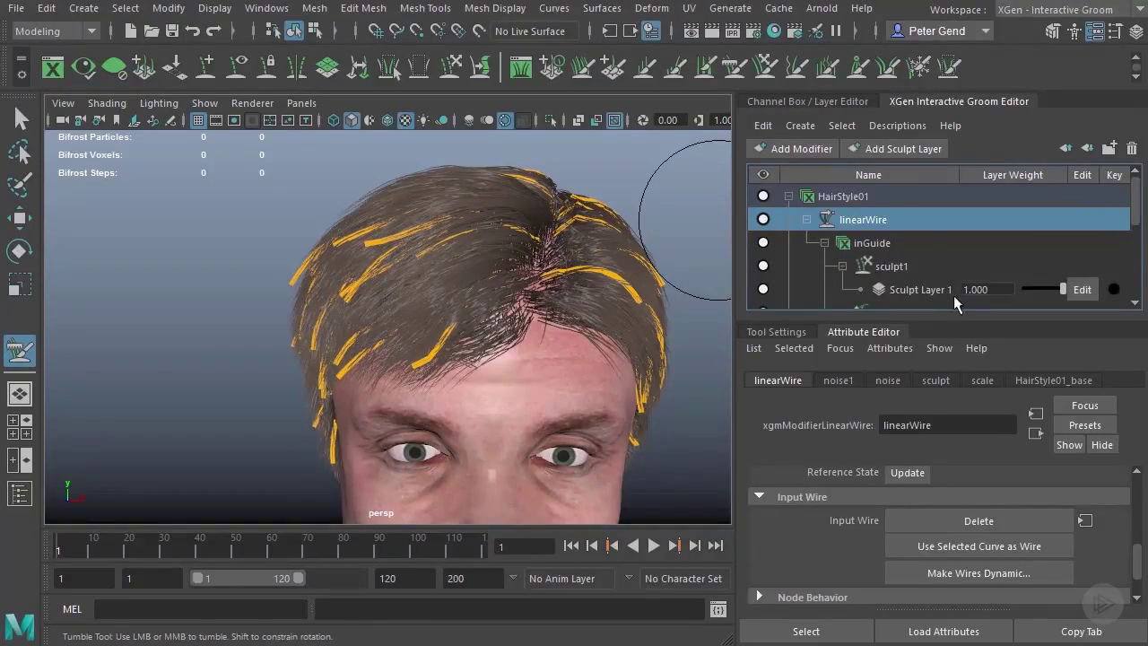
left_click(1081, 289)
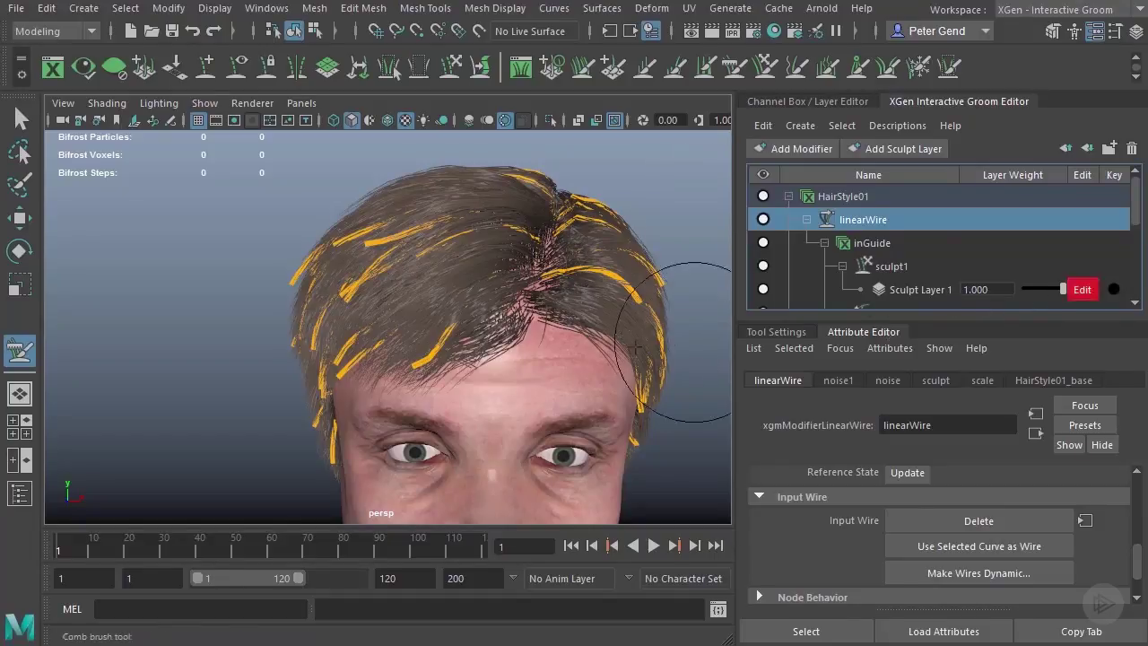
Comb the wires downward over the forehead and around both sides of the head with the Comb brush.
mouse_move(705, 346)
left_mouse_down("alt")
mouse_move(484, 377)
mouse_move(404, 480)
left_mouse_up("alt")
left_click_drag(471, 292, 489, 475)
left_click_drag(592, 313, 618, 431)
left_click_drag(605, 338, 629, 493)
left_click_drag(601, 359, 466, 408, "alt")
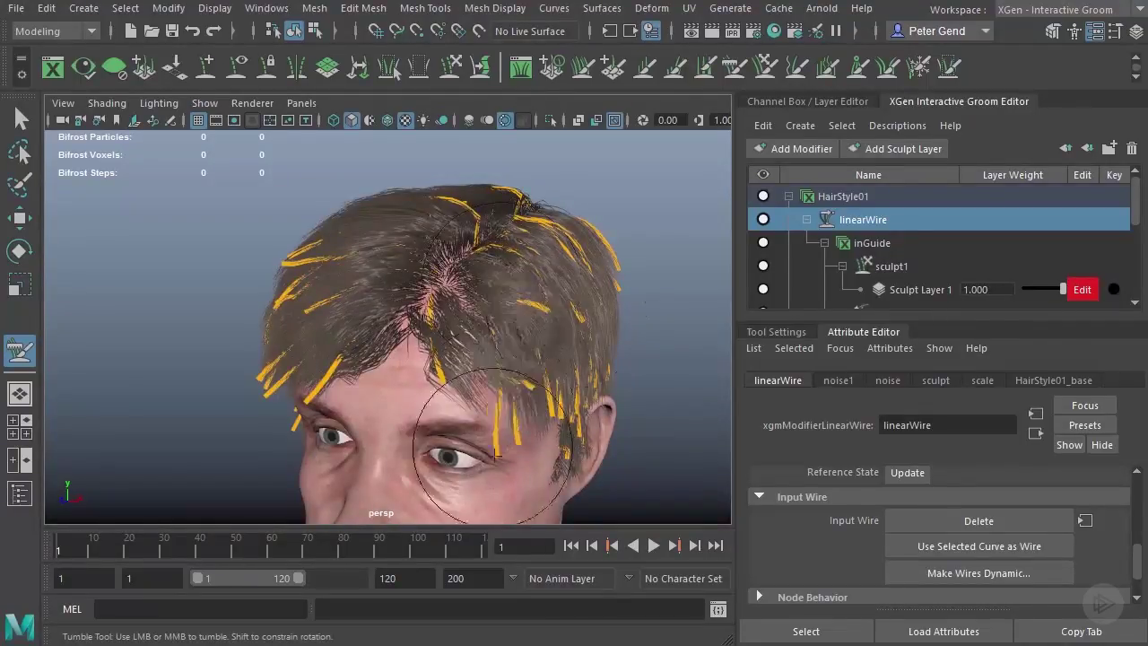
mouse_move(589, 250)
left_mouse_down()
mouse_move(583, 390)
mouse_move(644, 387)
left_mouse_up()
mouse_move(503, 242)
left_mouse_down()
mouse_move(520, 291)
mouse_move(498, 327)
left_mouse_up()
mouse_move(455, 241)
left_mouse_down()
mouse_move(508, 407)
mouse_move(458, 341)
left_mouse_up()
mouse_move(451, 210)
left_mouse_down()
mouse_move(538, 403)
mouse_move(453, 389)
left_mouse_up()
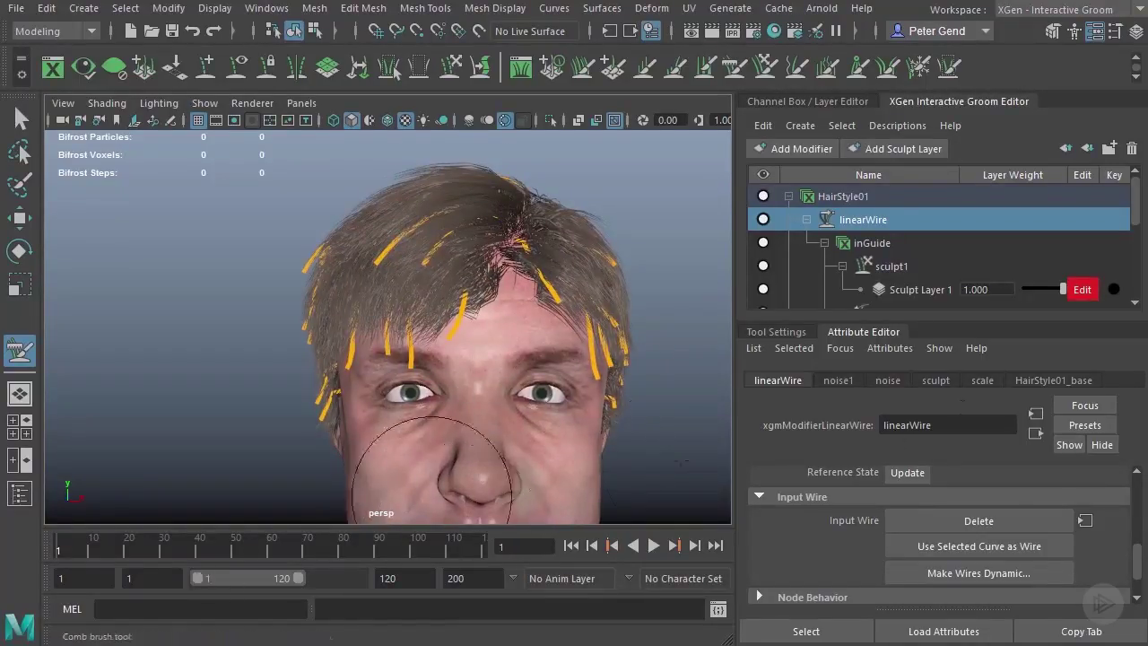
Key the wire Sculpt Layer 1's weight at 0 on frame 1 and at 1 on frame 15.
left_click_drag(1060, 289, 1020, 293)
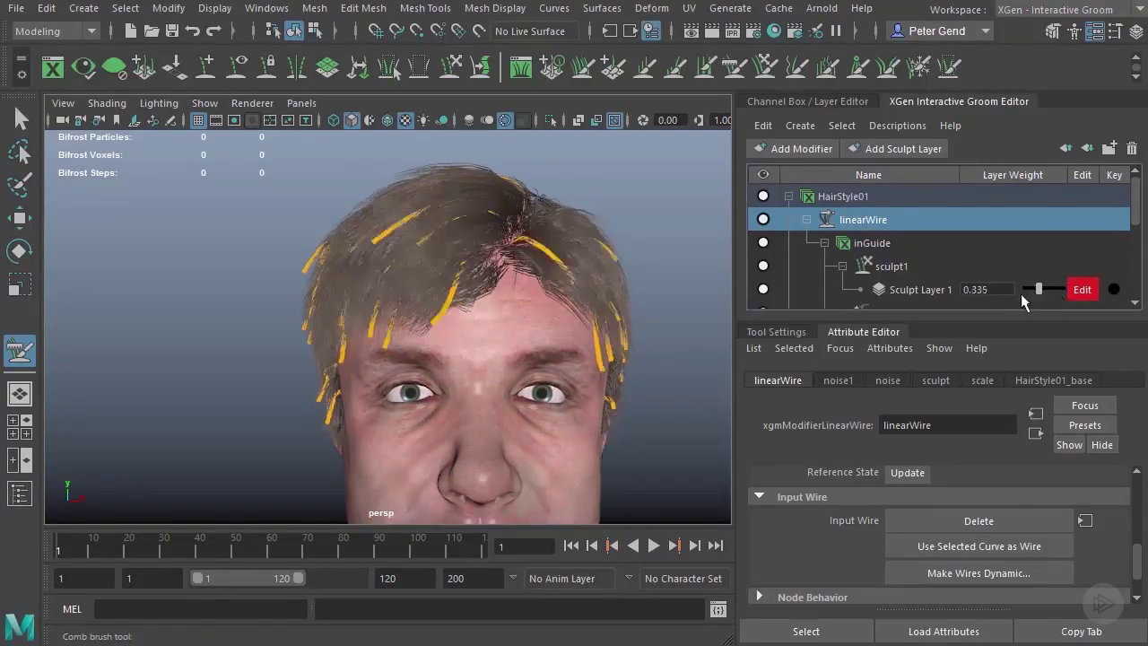
left_click(106, 549)
left_click(105, 549)
left_click_drag(1023, 293, 1053, 285)
mouse_move(99, 554)
left_mouse_down()
mouse_move(40, 554)
mouse_move(115, 556)
mouse_move(38, 558)
mouse_move(111, 557)
left_mouse_up()
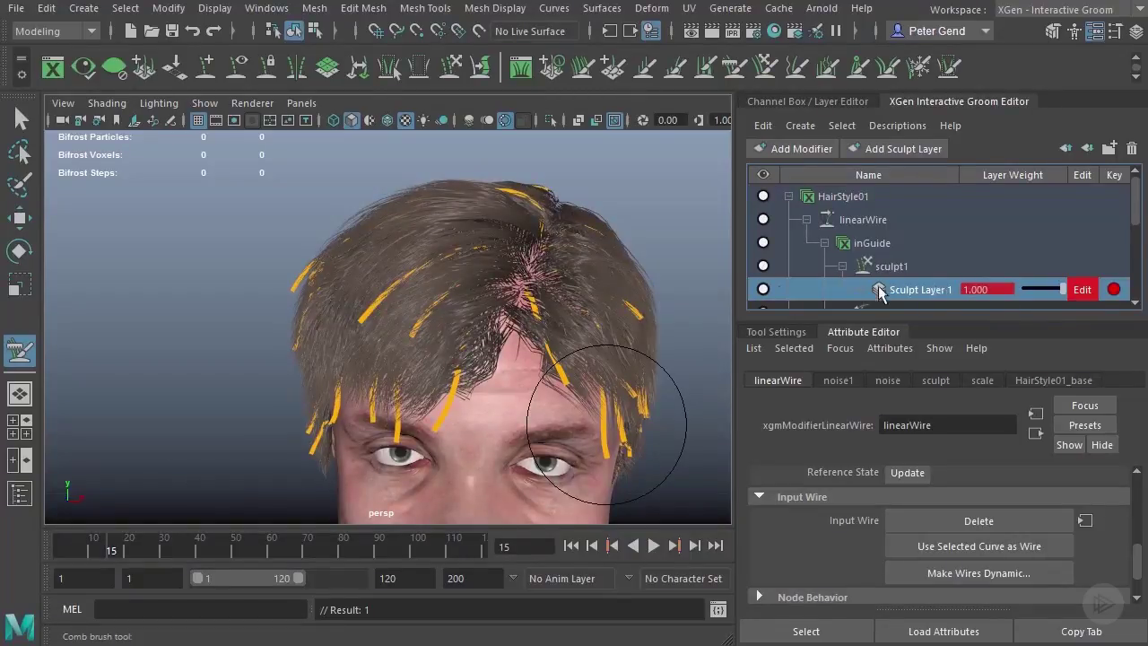
Return to frame 1 and delete the linearWire modifier from HairStyle01.
left_click_drag(422, 412, 507, 339, "alt")
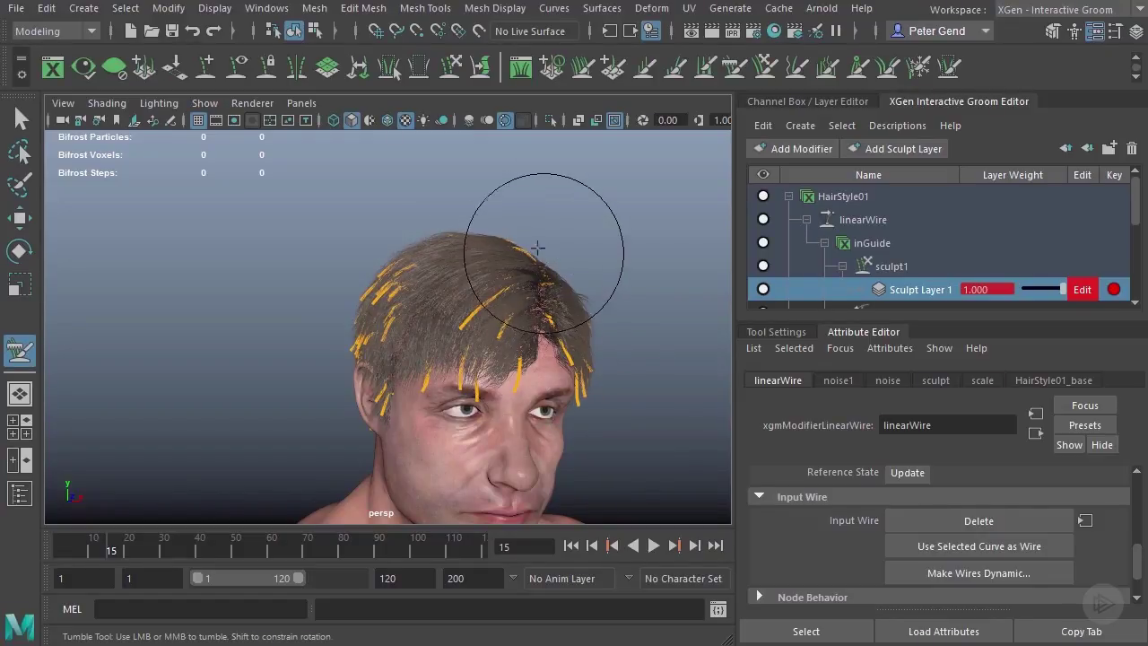
middle_click_drag(527, 241, 451, 241, "alt")
right_click_drag(451, 241, 495, 254, "alt")
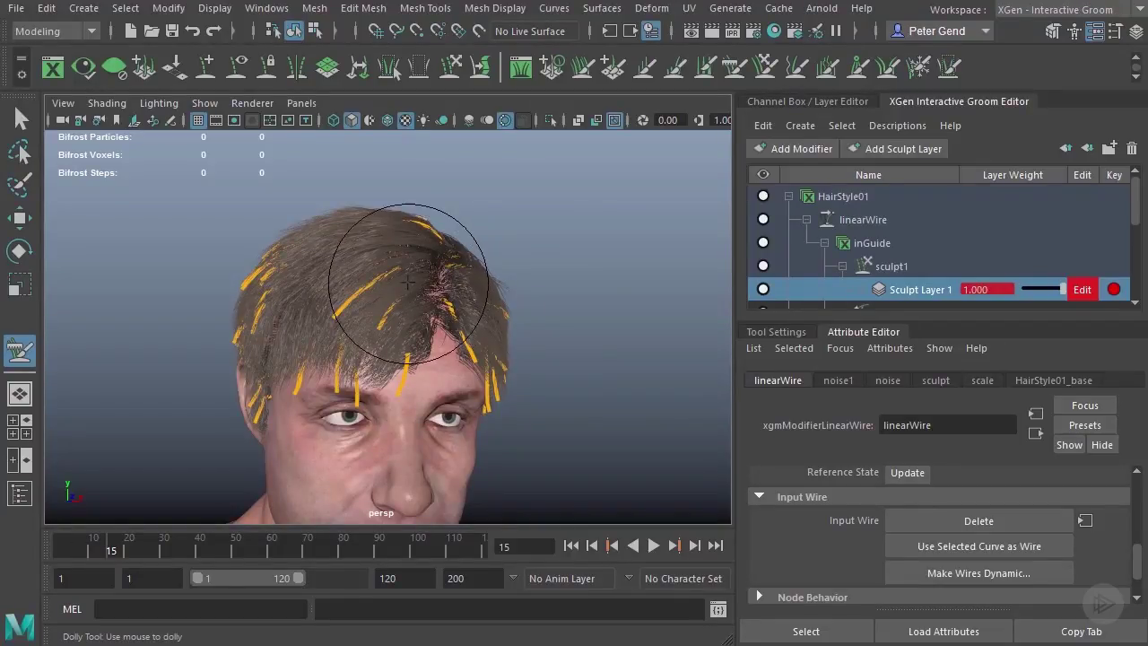
mouse_move(574, 302)
left_mouse_down("alt")
mouse_move(520, 314)
mouse_move(489, 357)
mouse_move(505, 356)
mouse_move(430, 350)
mouse_move(448, 321)
mouse_move(538, 319)
left_mouse_up("alt")
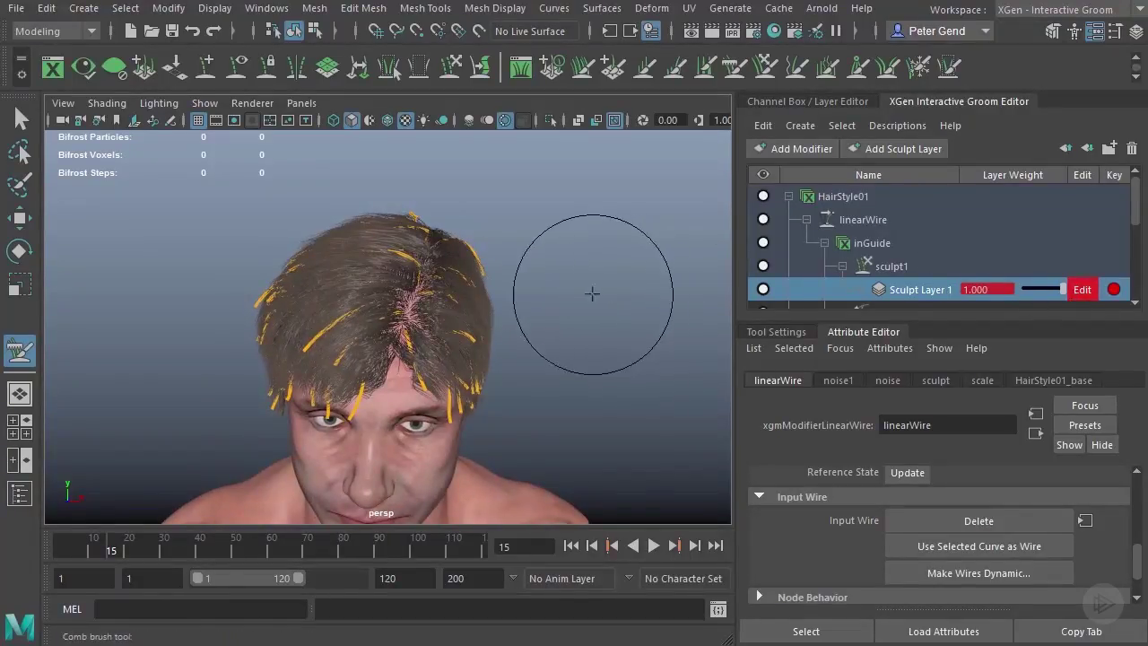
left_click(573, 546)
right_click(864, 219)
left_click(902, 245)
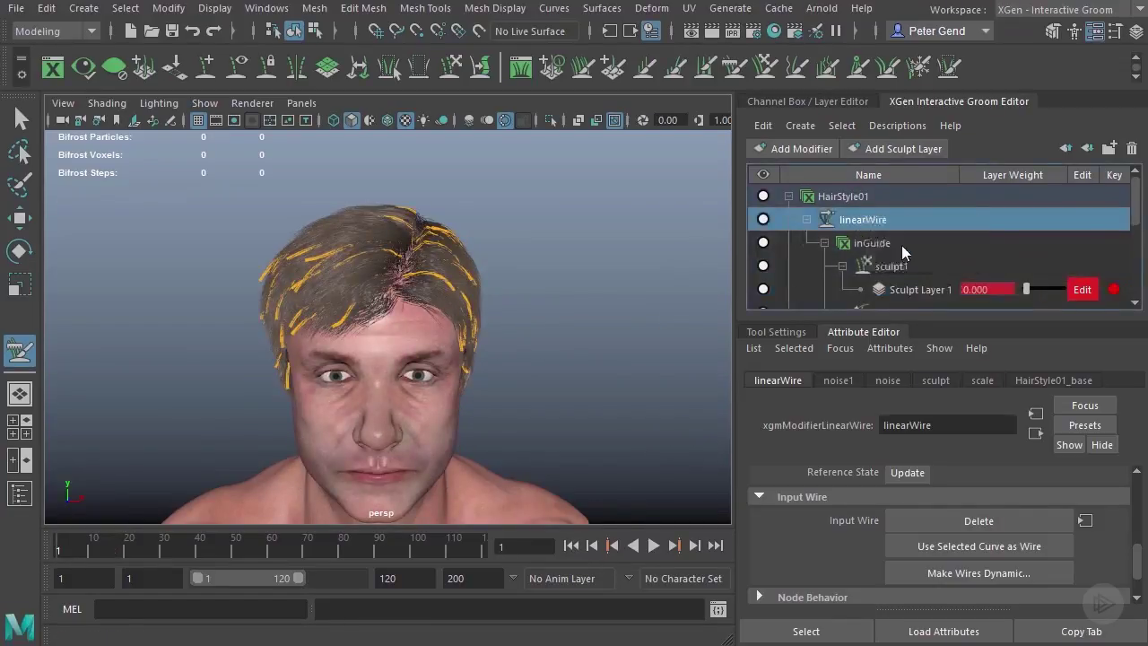
Delete the inGuide description left over from the wires and collapse the HairStyle01 hierarchy.
left_click_drag(1131, 265, 1131, 289)
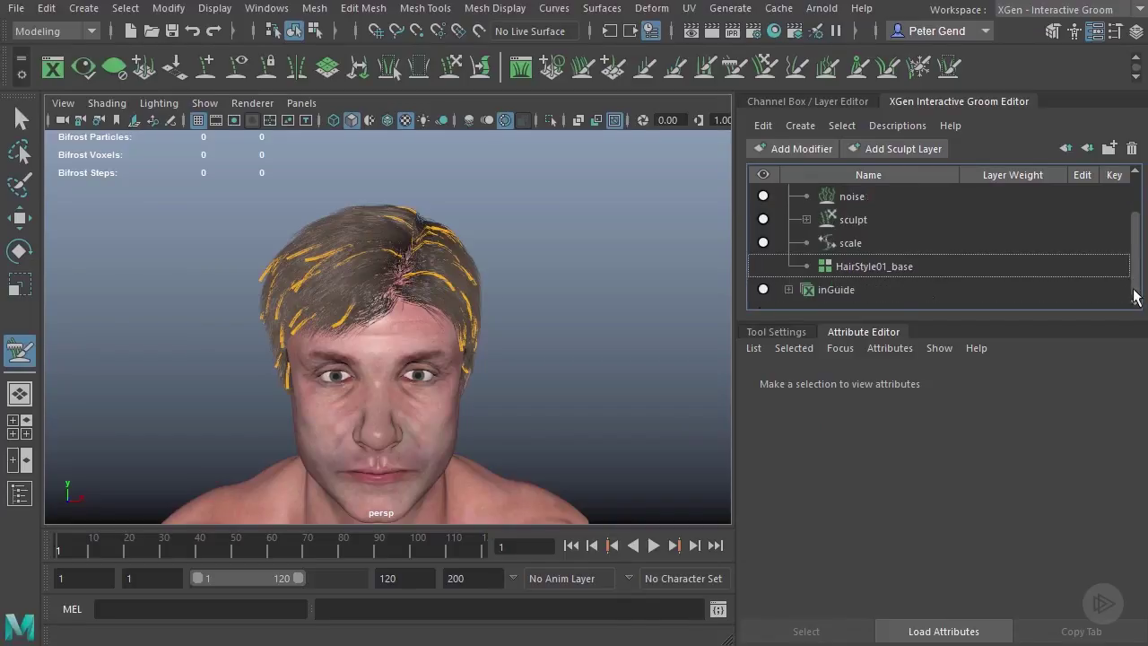
left_click(843, 289)
right_click(850, 290)
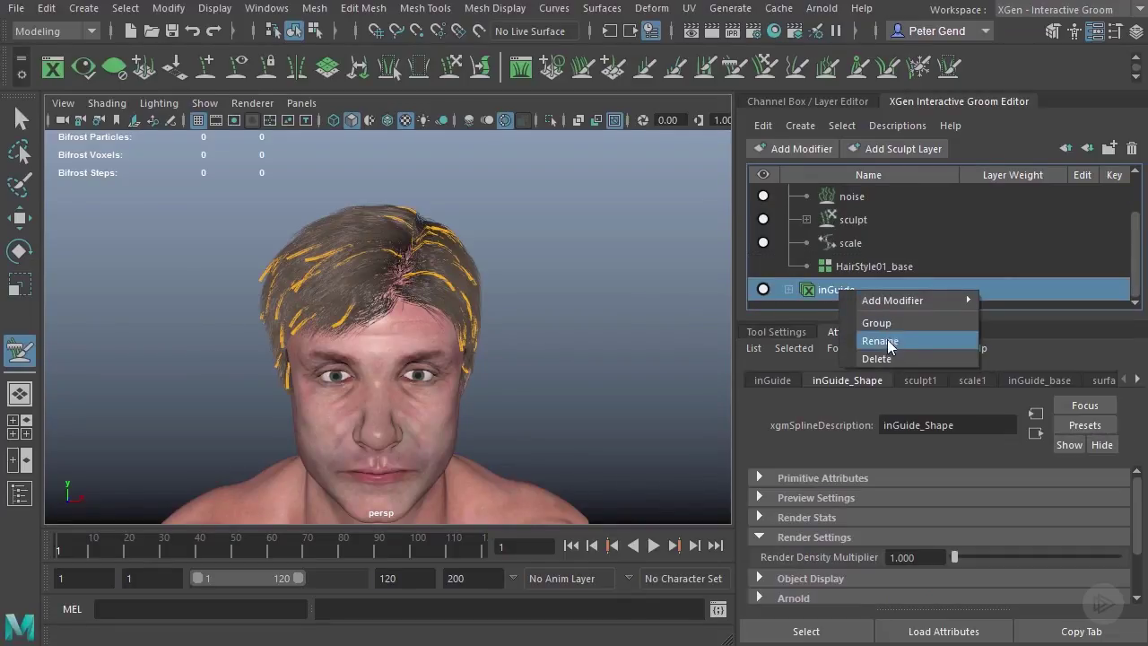
left_click(876, 359)
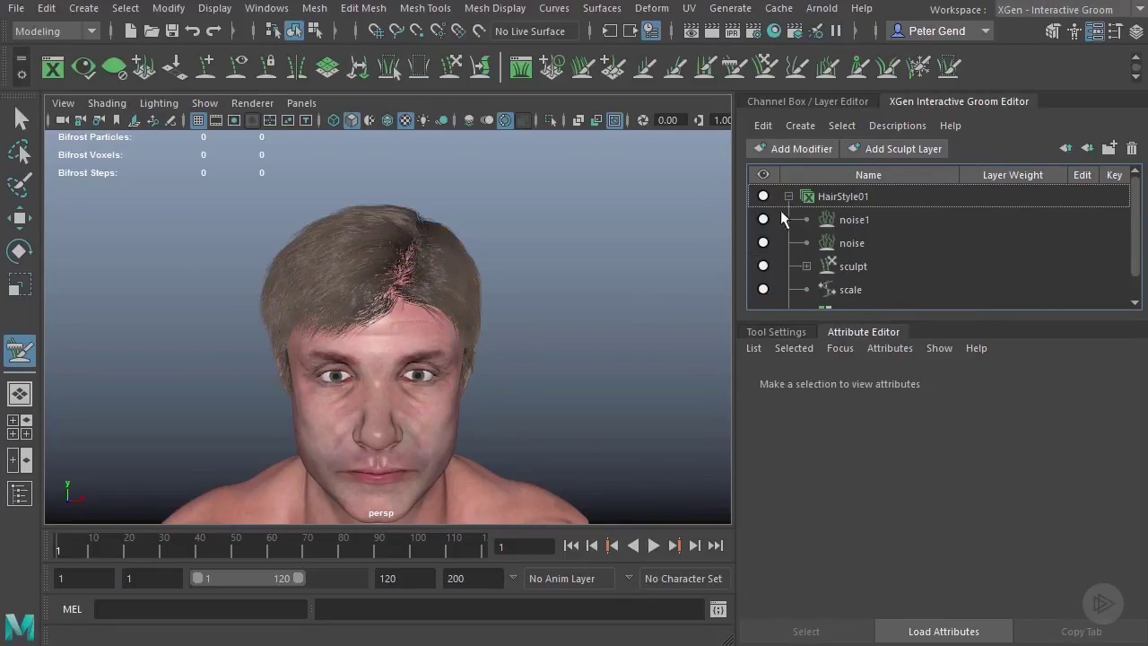
left_click(788, 196)
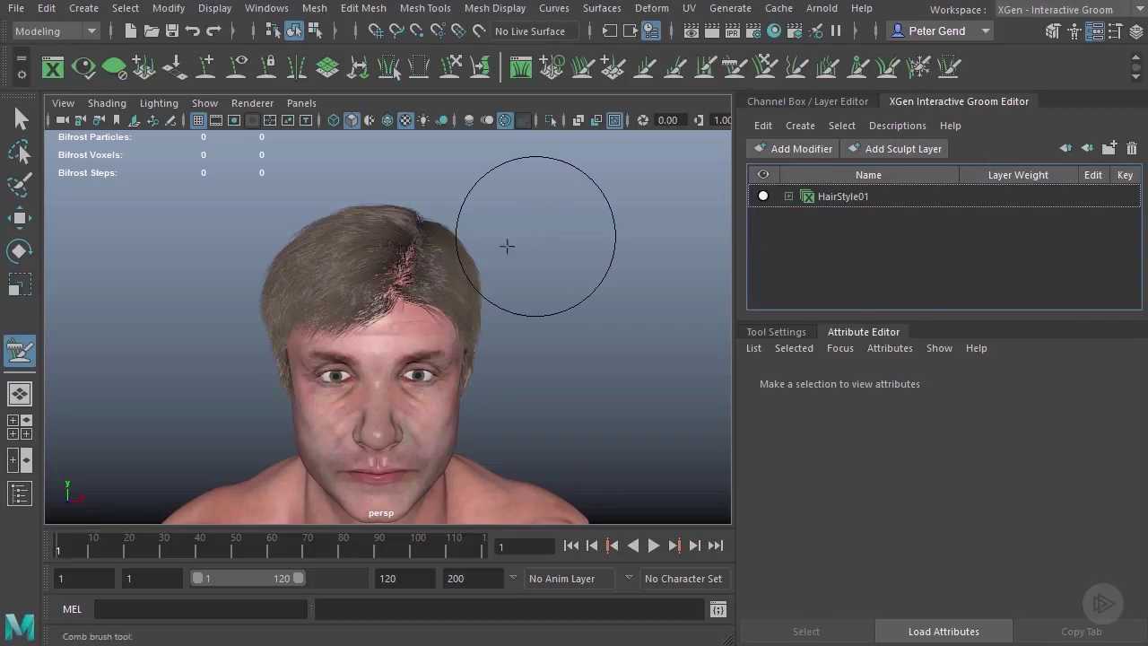
Switch to the Select tool and unhide the HairGeo mesh inside the RigHead group.
left_click(20, 118)
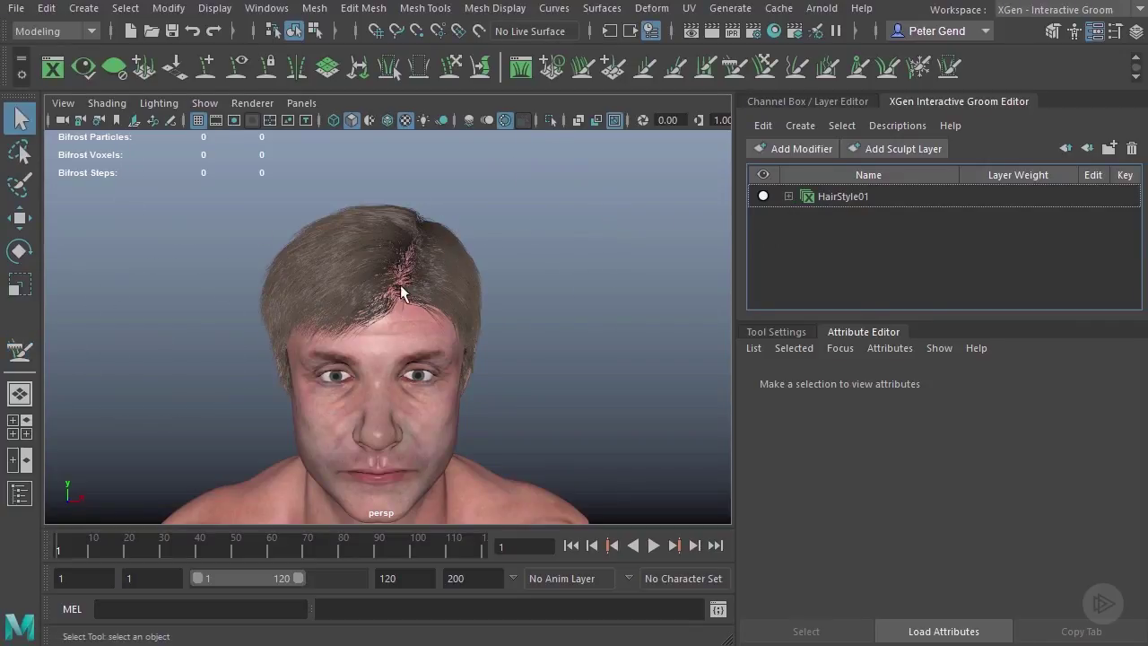
left_click(20, 493)
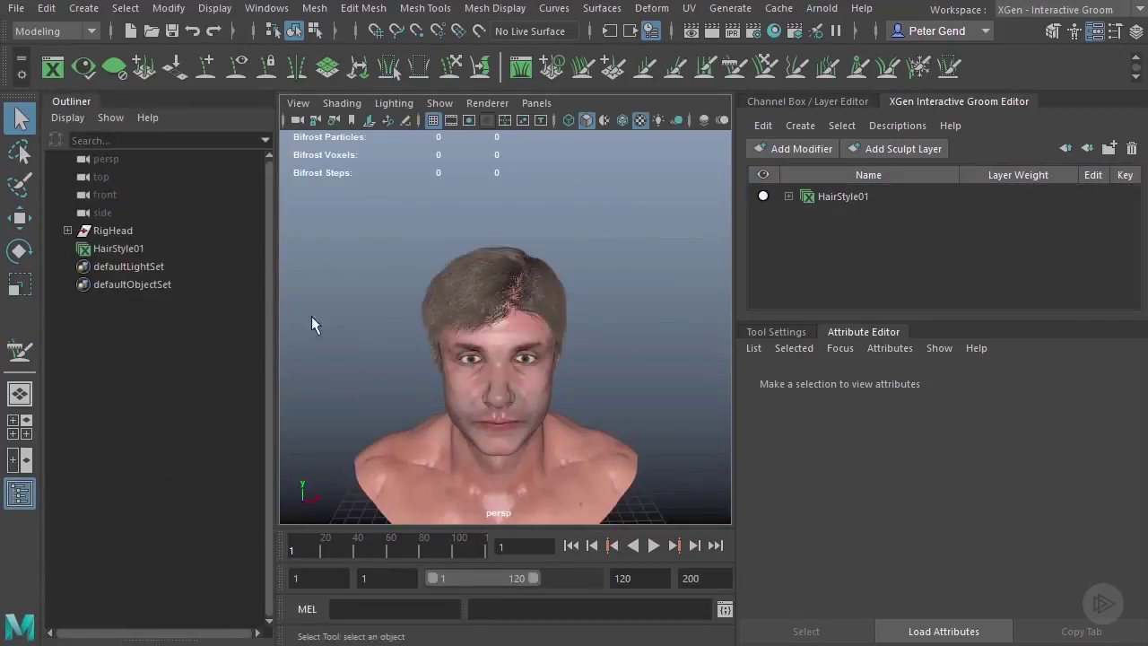
left_click(67, 231)
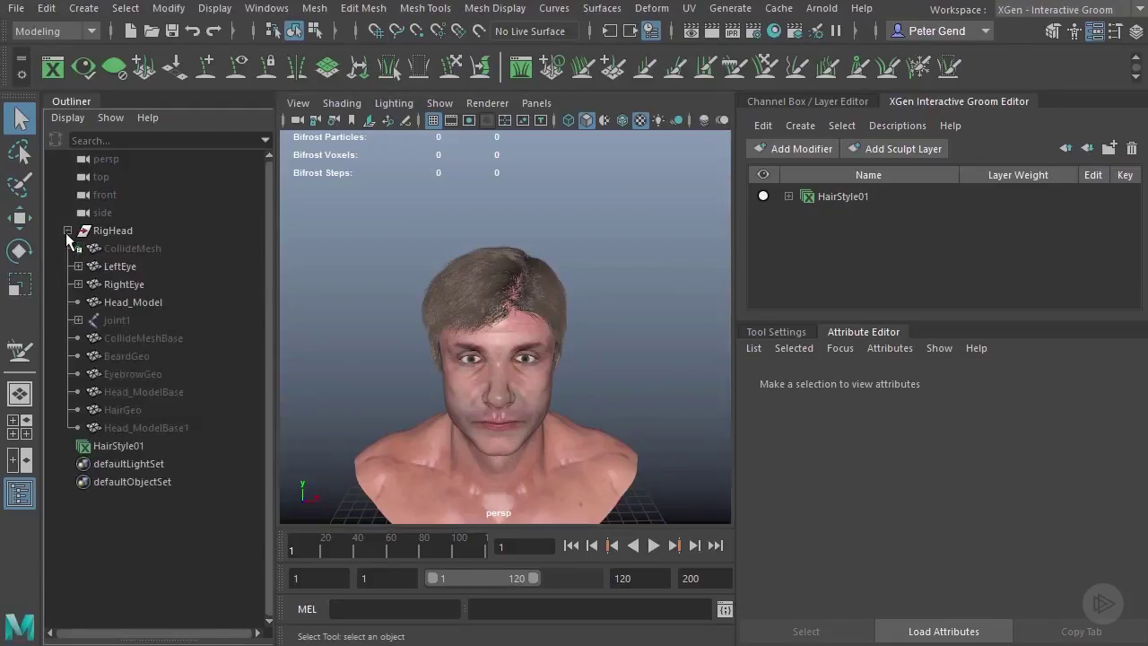
left_click(128, 411)
key("shift+h")
Scrub the head animation to frame 50 to check how HairGeo follows, and return to frame 1.
right_click_drag(389, 360, 529, 332, "alt")
left_click_drag(329, 548, 375, 549)
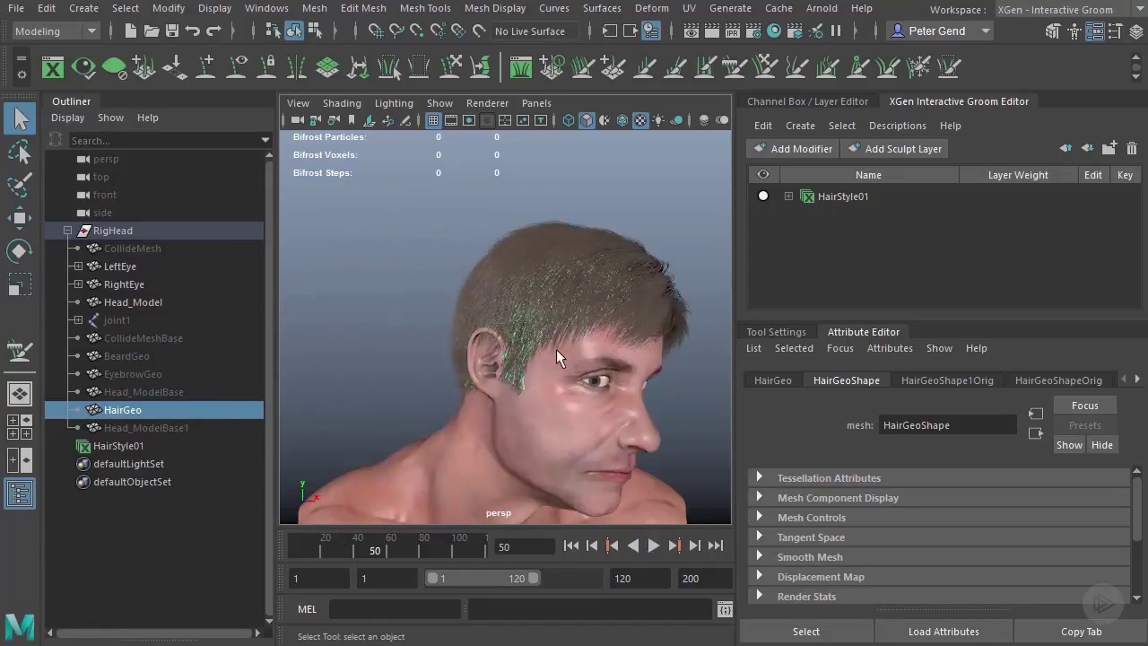
left_click(571, 545)
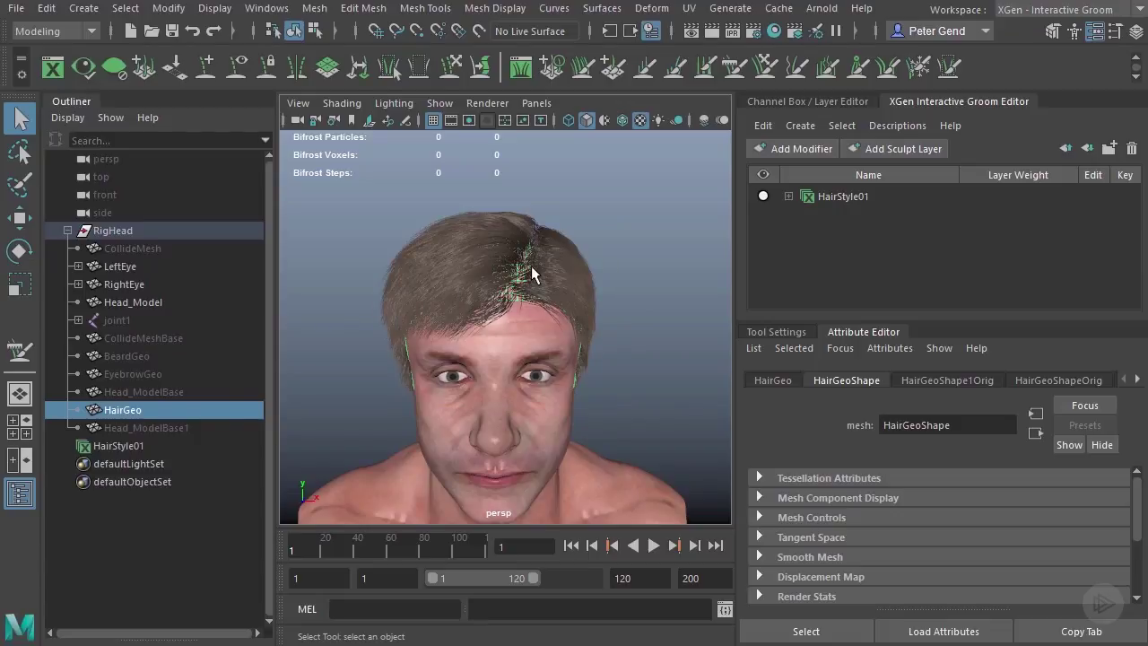
Delete the history of HairGeo, scrub the animation to check its motion, and return to frame 1.
left_click(46, 8)
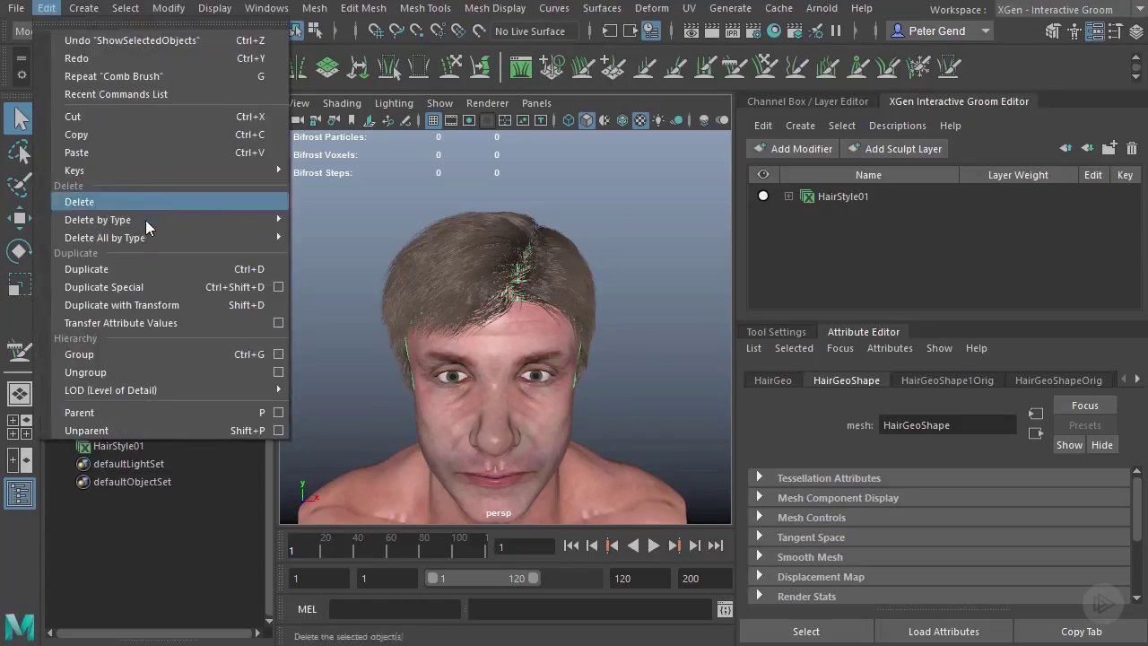
mouse_move(148, 221)
left_click(315, 233)
left_click_drag(351, 538, 396, 544)
left_click(571, 544)
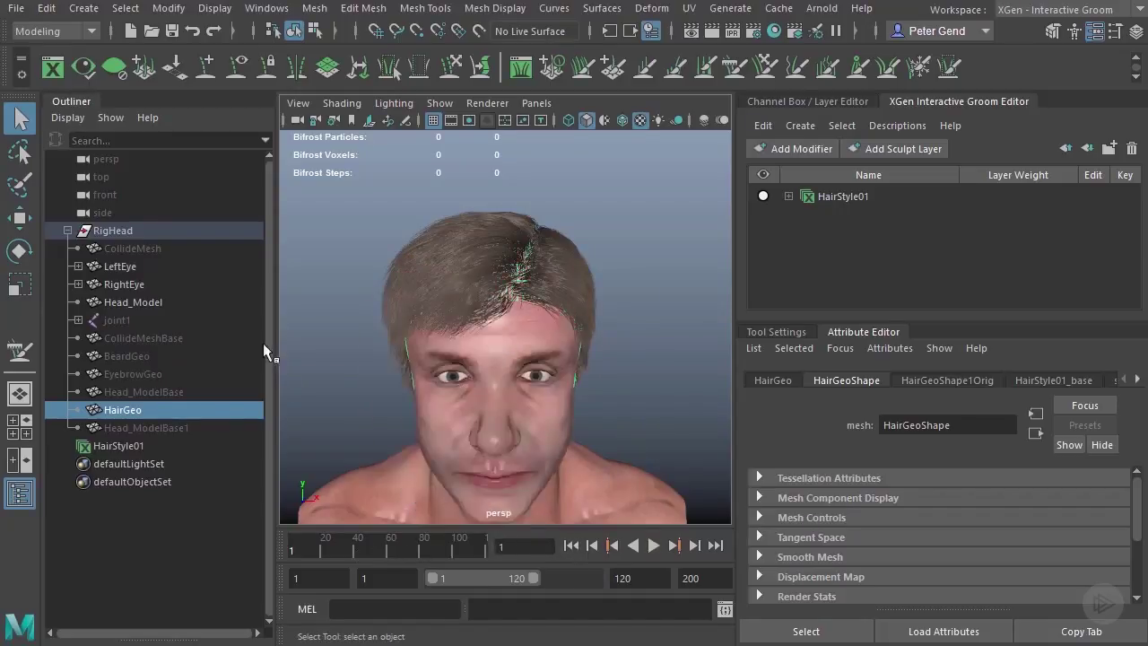
Unhide the joint1 skeleton and parent HairGeo to the head joint, joint5.
left_click(126, 318)
key("shift+h")
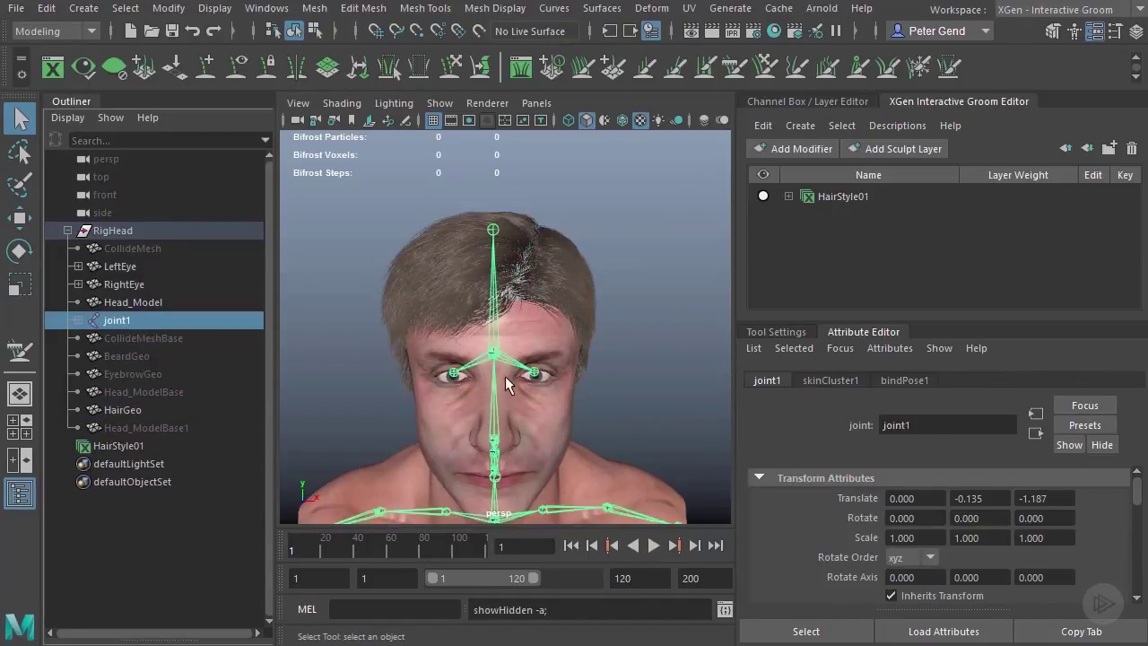
left_click(130, 411)
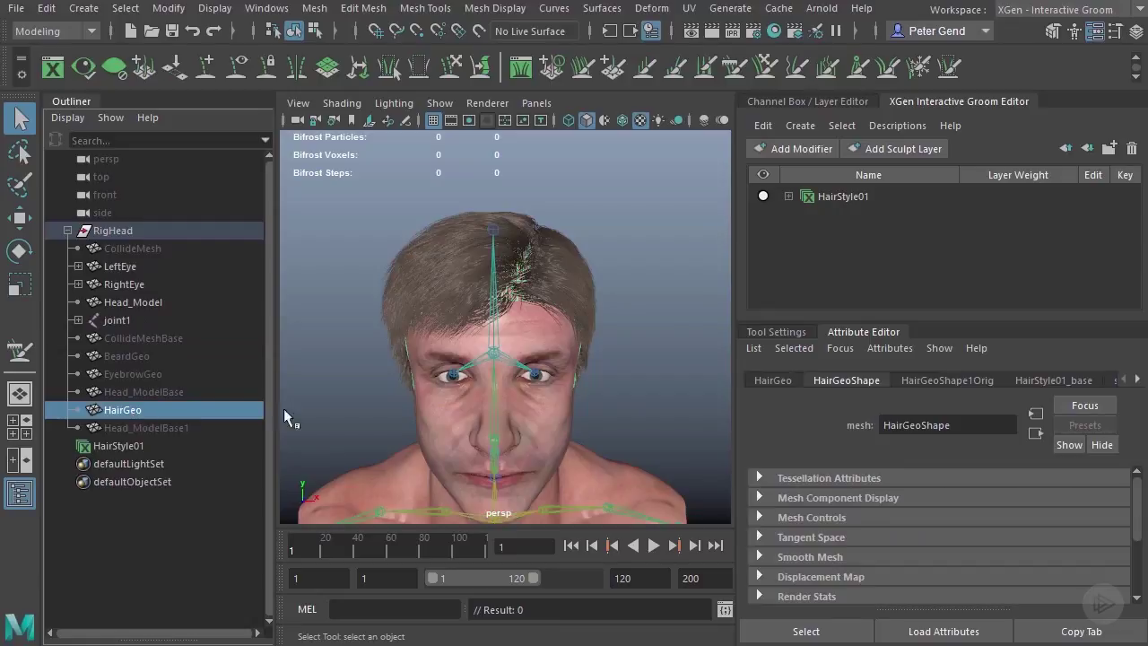
left_click(515, 372, "shift")
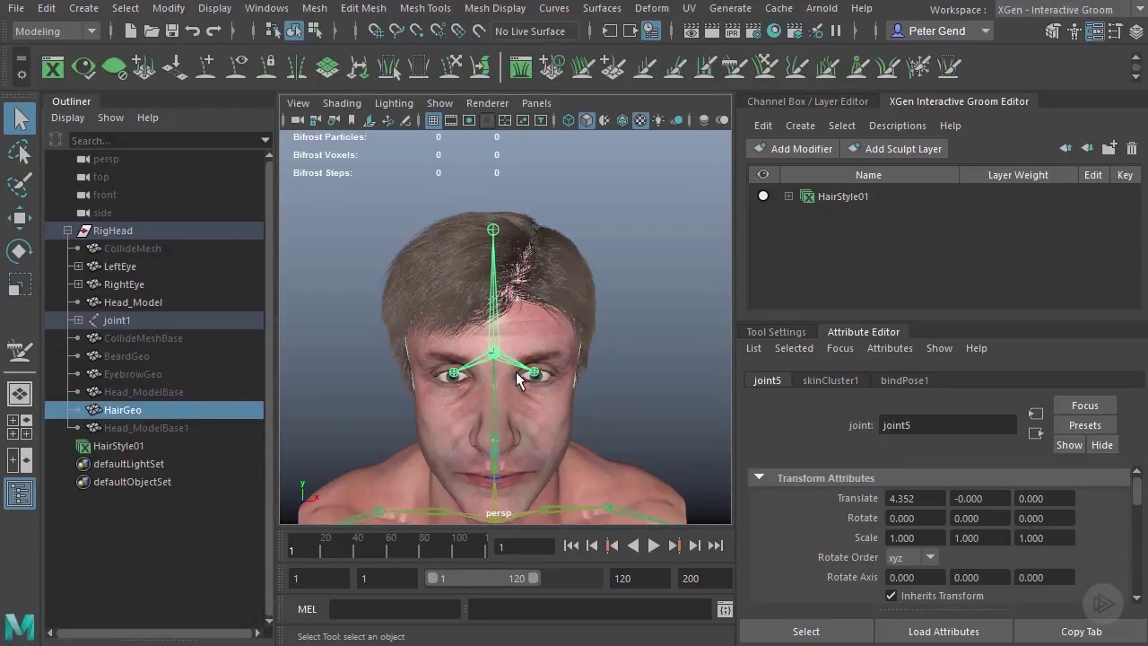
key("p")
Check the hair's motion at frame 10, return to frame 1, and hide the joint1 skeleton.
mouse_move(321, 545)
left_mouse_down()
mouse_move(373, 547)
mouse_move(306, 547)
left_mouse_up()
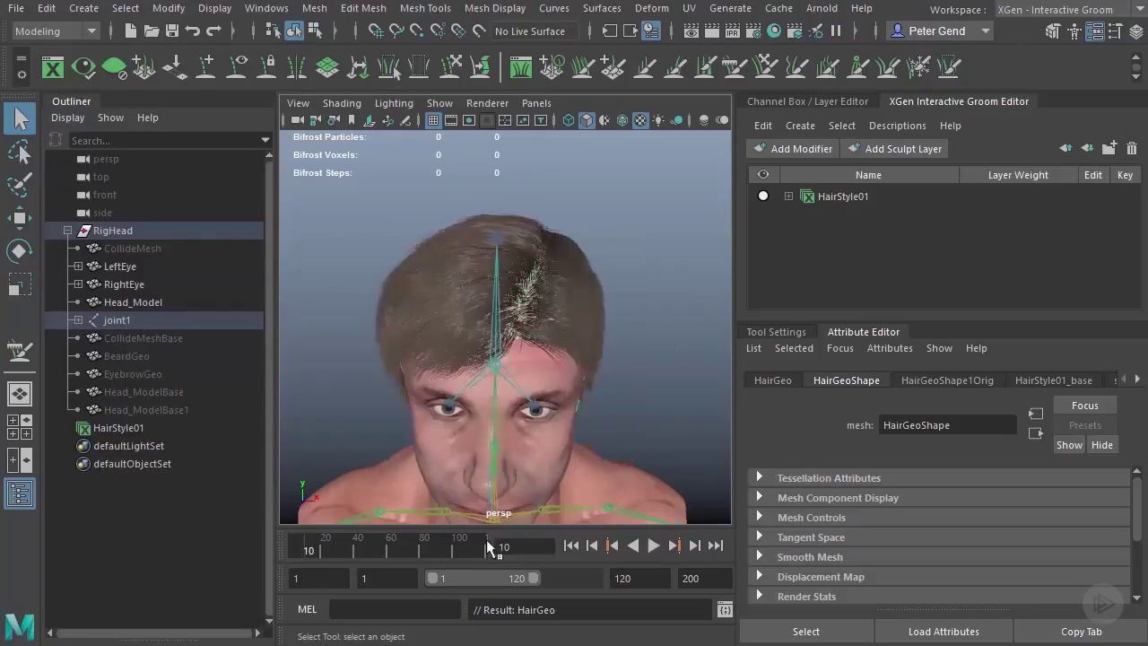
left_click(571, 545)
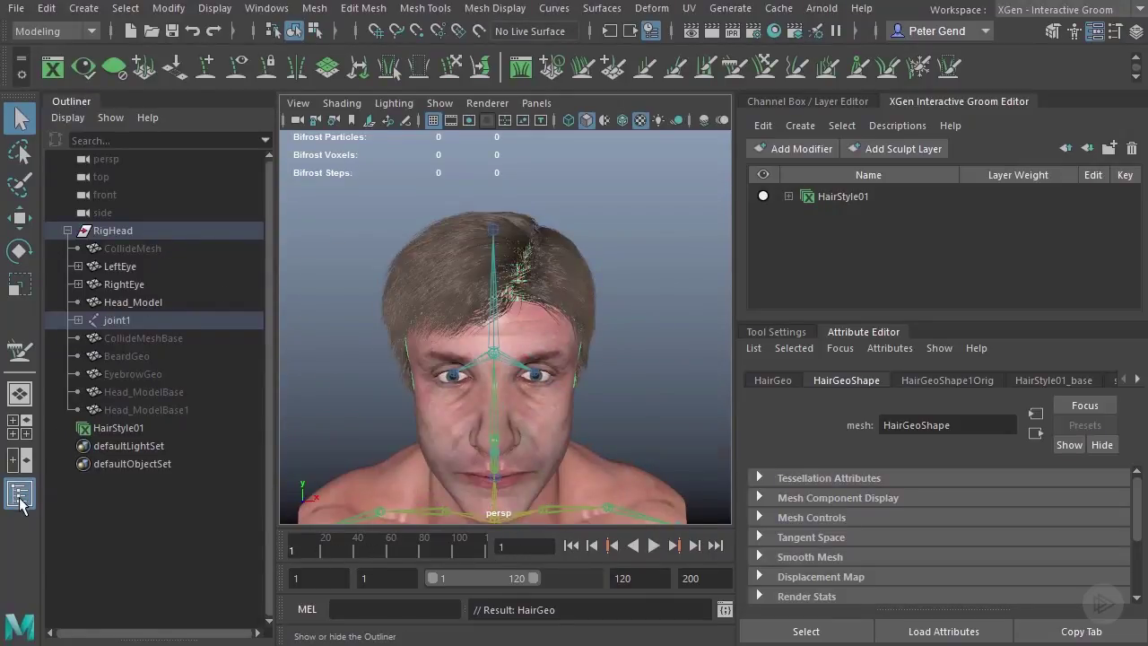
left_click(20, 493)
left_click(19, 493)
left_click(119, 320)
key("ctrl+h")
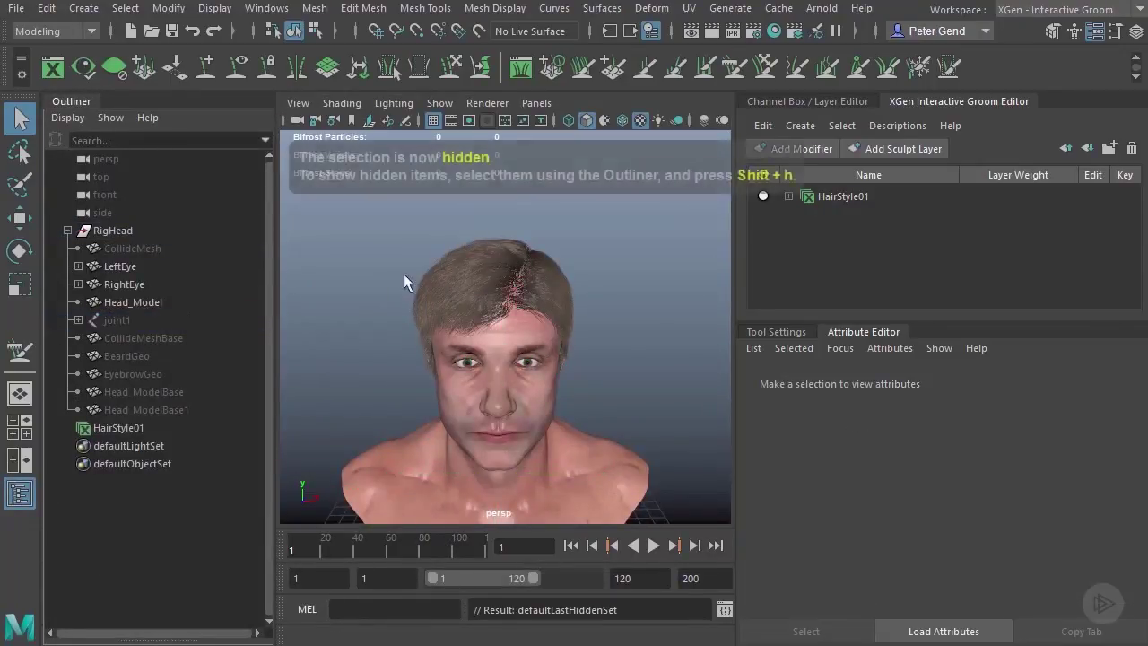
Add a Linear Wire modifier to the HairStyle01 description and expand its modifier stack.
left_click(20, 494)
left_click_drag(486, 356, 556, 332, "alt")
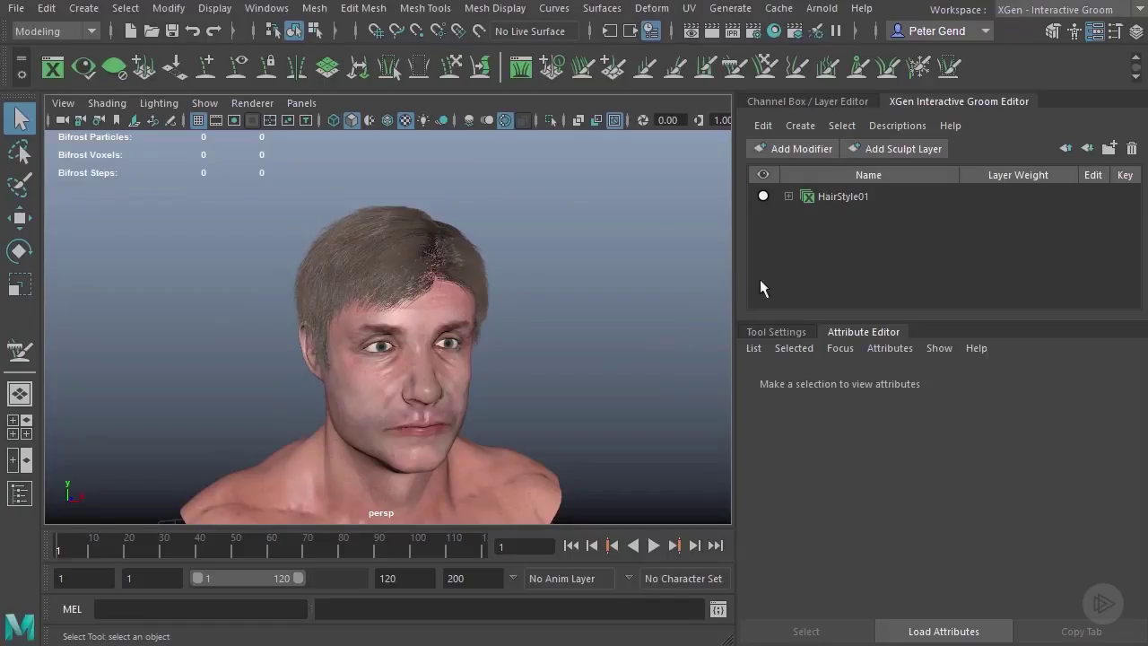
left_click(802, 148)
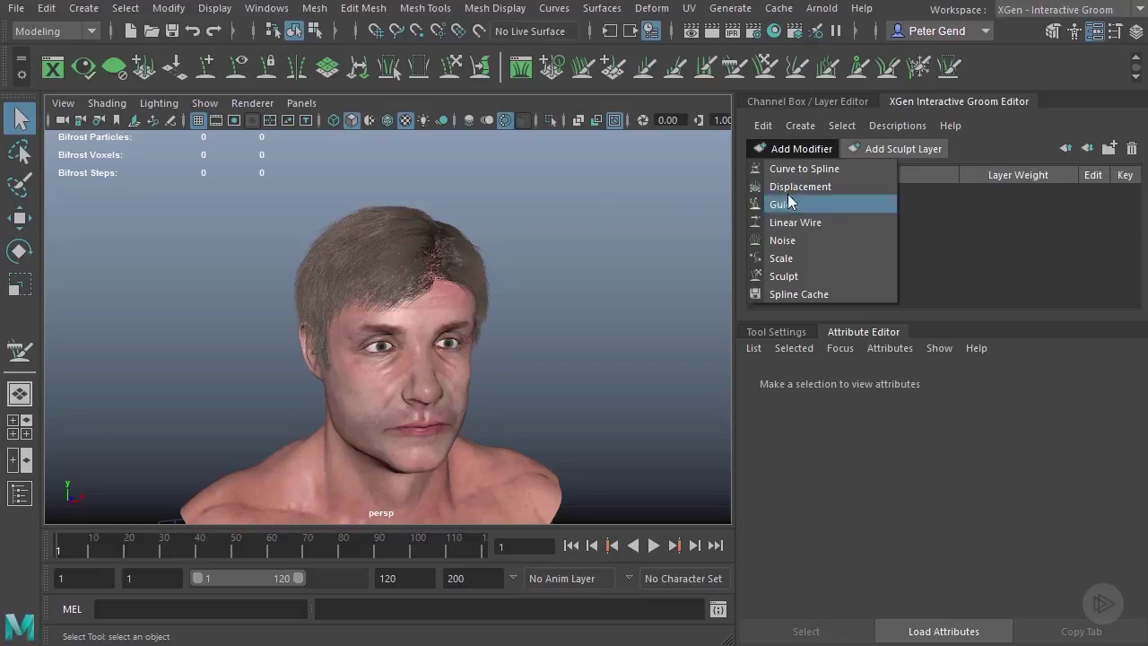
left_click(807, 223)
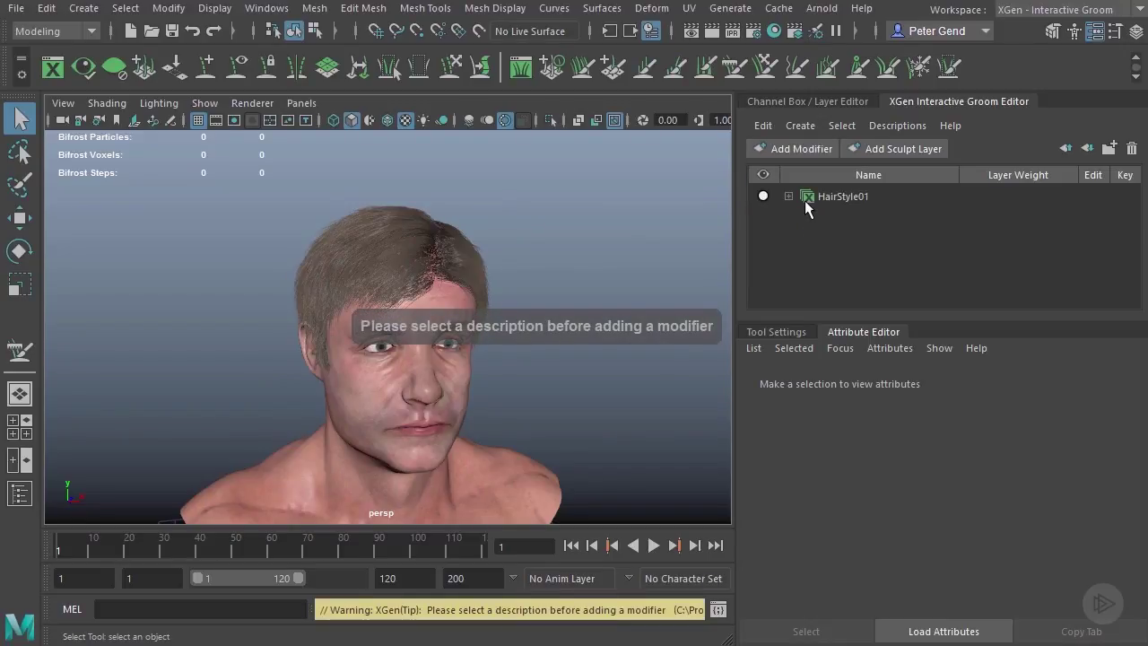
left_click(825, 197)
left_click(804, 148)
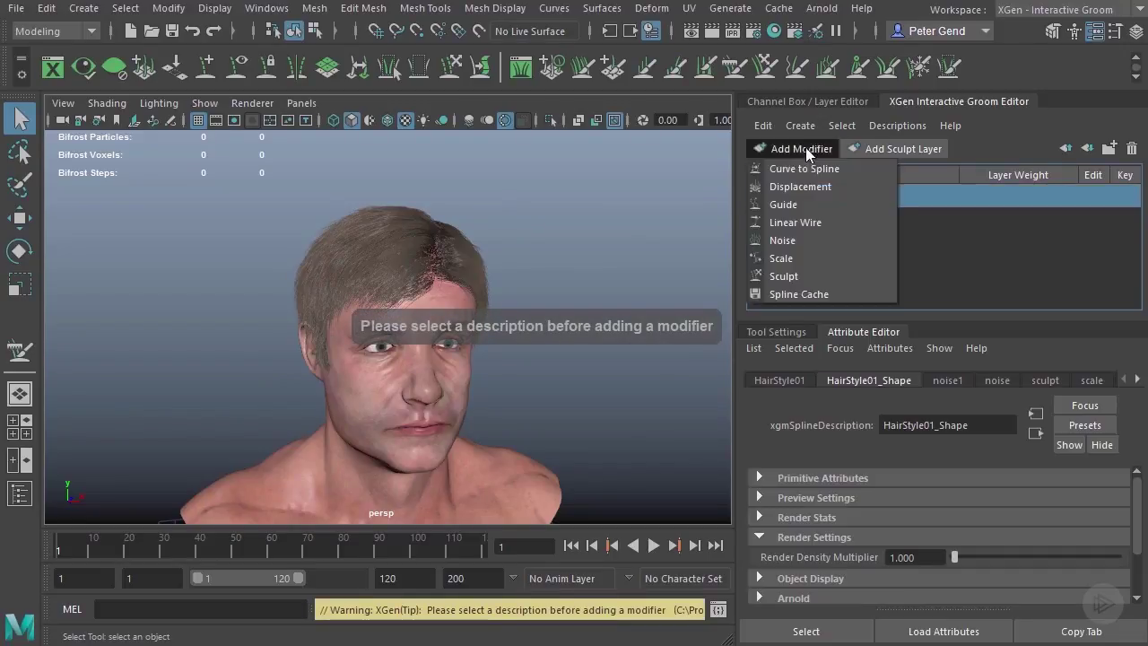
left_click(810, 220)
left_click(788, 195)
Create the input wires for the linearWire modifier and expand its inGuide description.
left_click(847, 220)
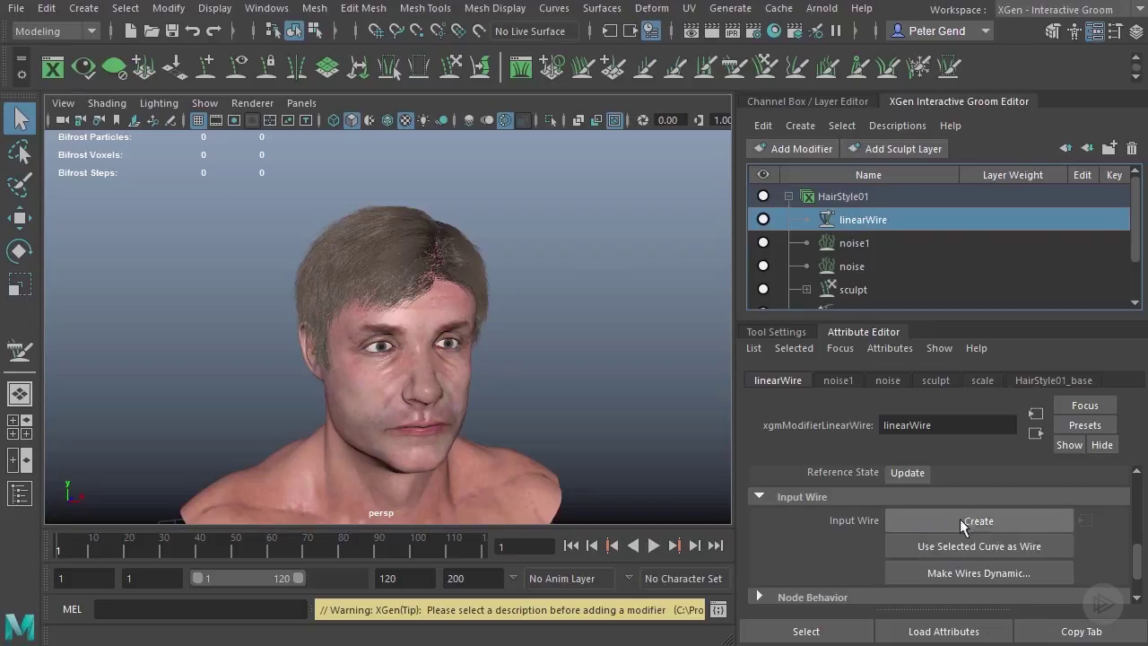
left_click(986, 521)
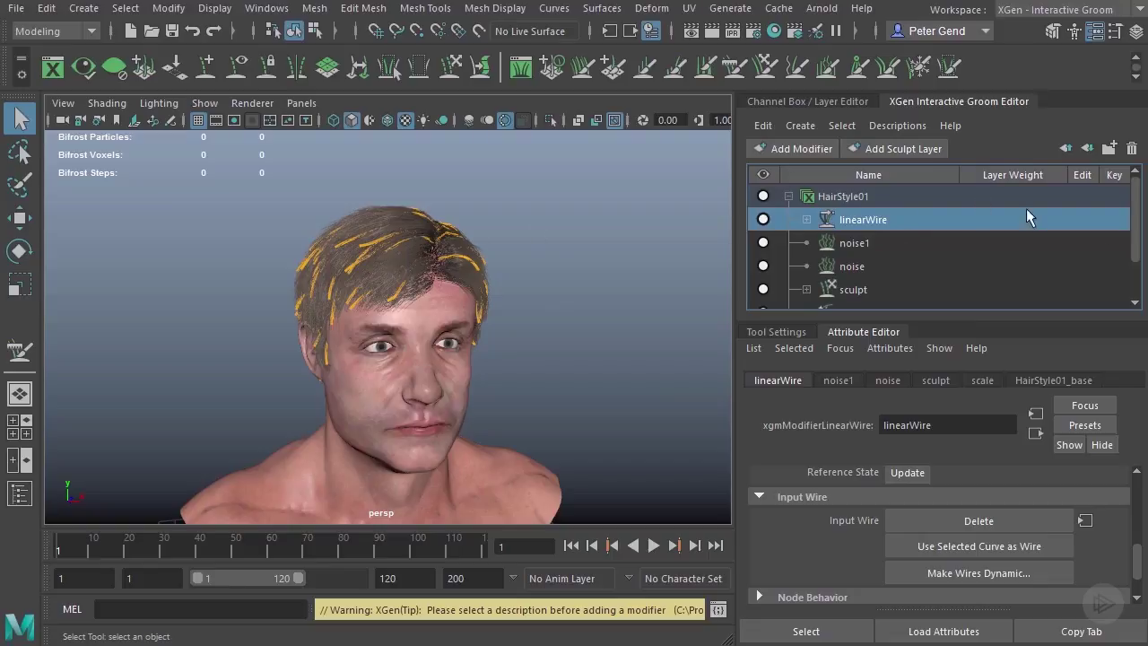
mouse_move(1135, 218)
left_mouse_down()
mouse_move(1135, 227)
mouse_move(1141, 206)
left_mouse_up()
left_click(805, 220)
left_click(823, 243)
scroll(1137, 221, "down", 1)
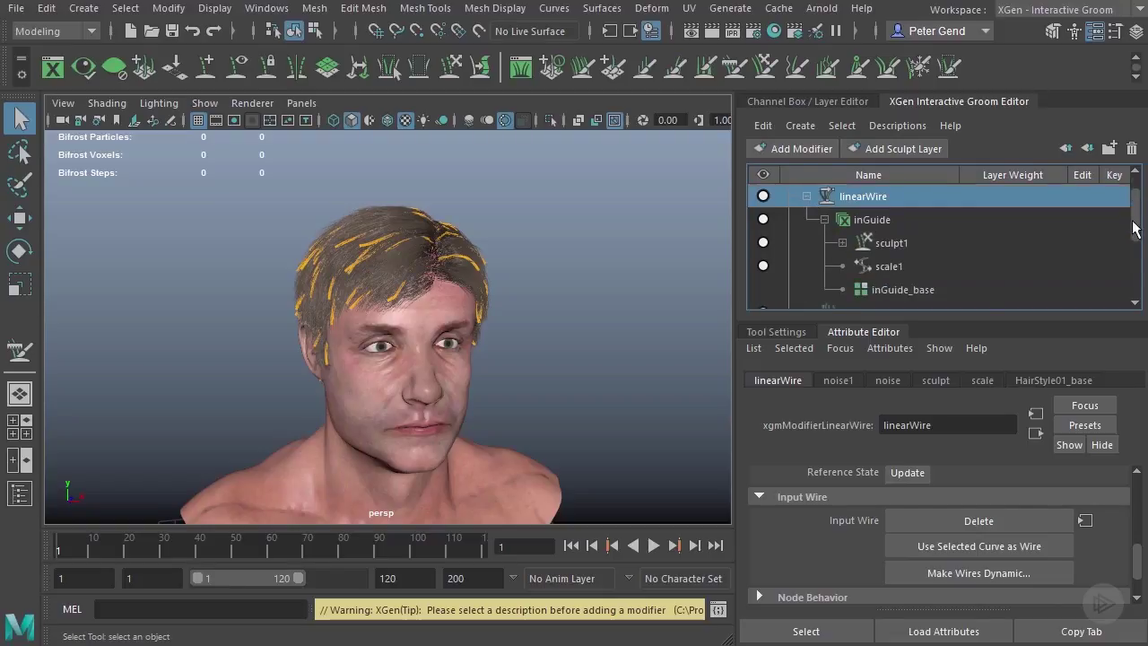
Set the Density Multiplier of inGuide_base to 1.5 to generate more guide wires on the head.
left_click(902, 291)
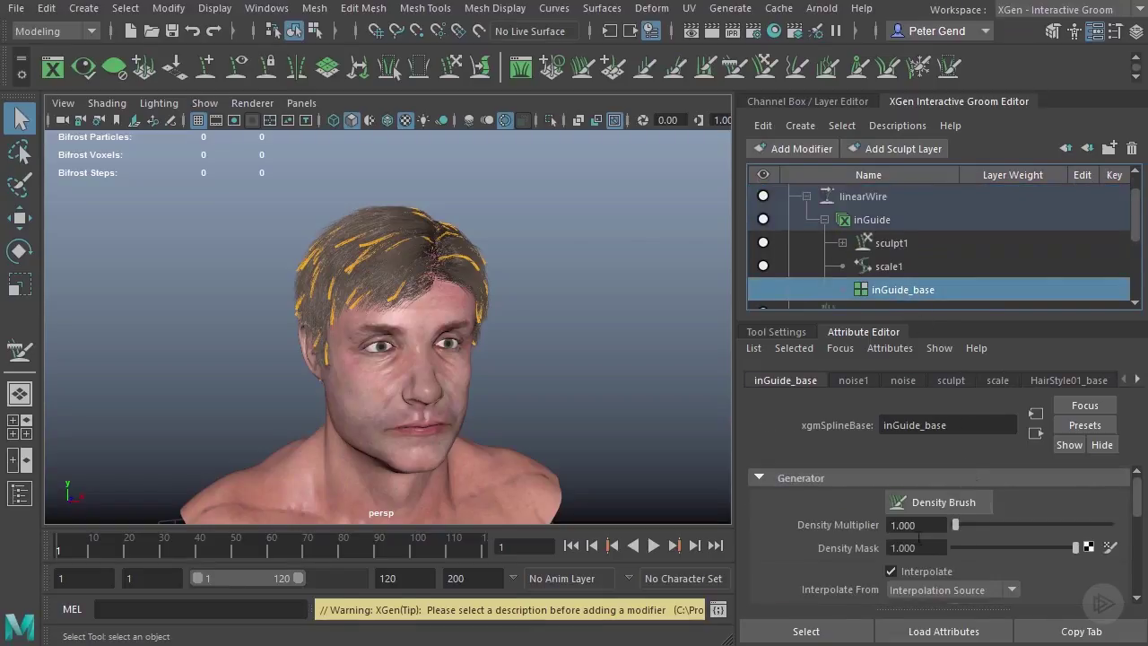
left_click(922, 527)
left_click_drag(442, 259, 549, 278, "alt")
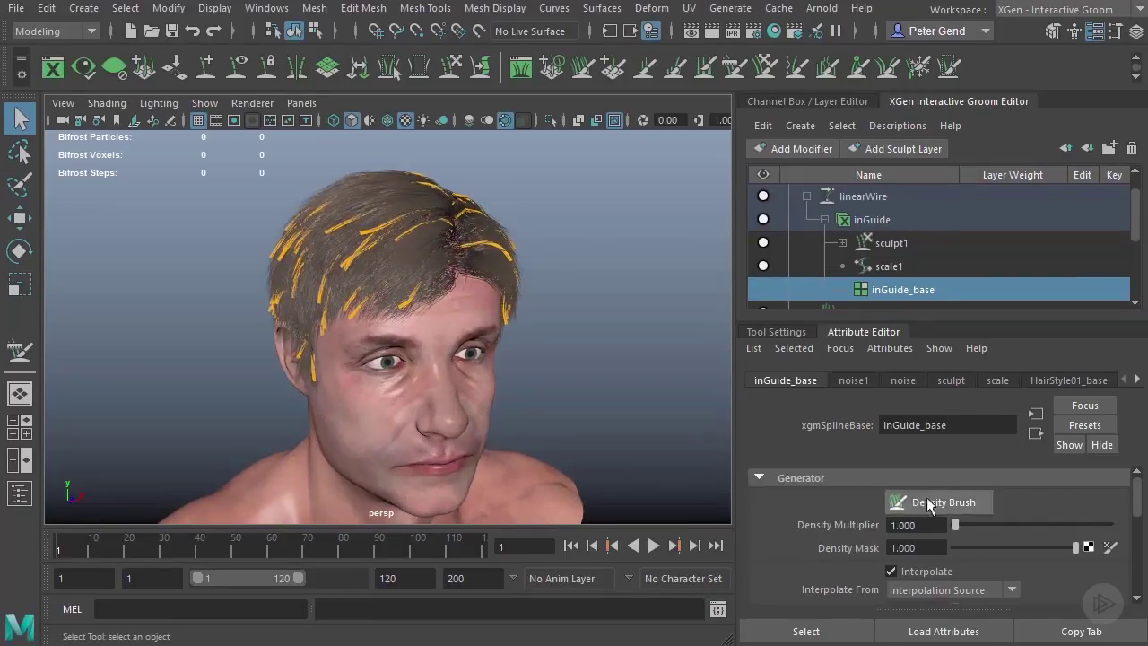
mouse_move(403, 235)
left_mouse_down("alt")
mouse_move(463, 259)
mouse_move(443, 290)
mouse_move(446, 272)
left_mouse_up("alt")
left_click_drag(455, 222, 480, 225, "alt")
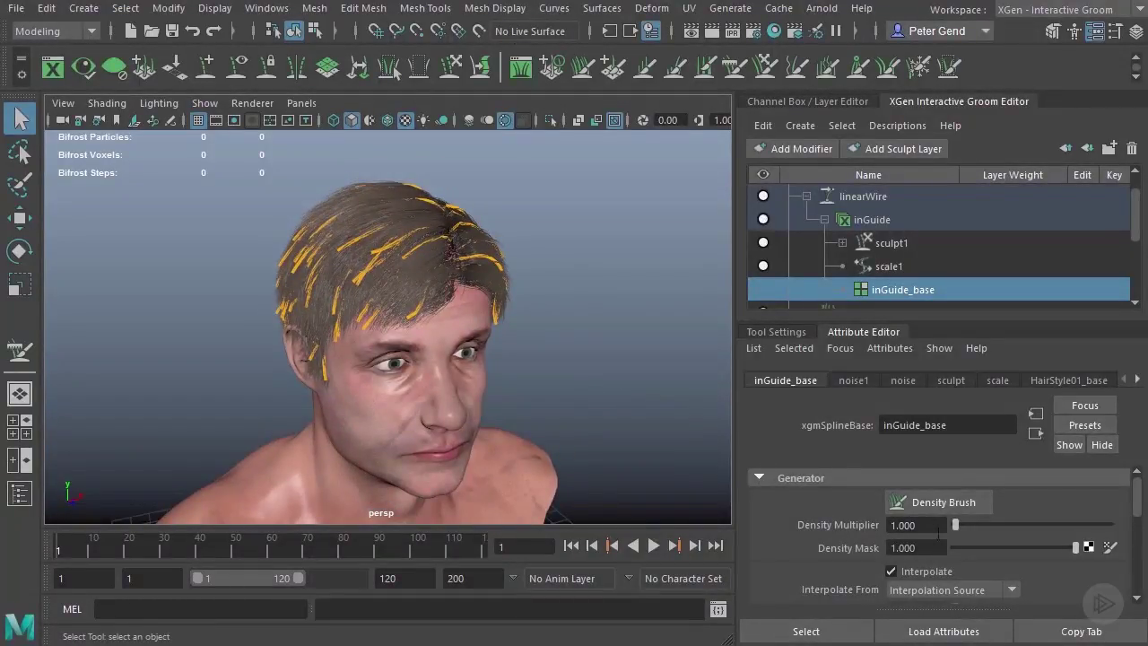
left_click_drag(944, 530, 780, 525)
type("1.5")
key("Return")
left_click_drag(333, 330, 413, 293, "alt")
Update the reference state of the linearWire modifier.
left_click(870, 197)
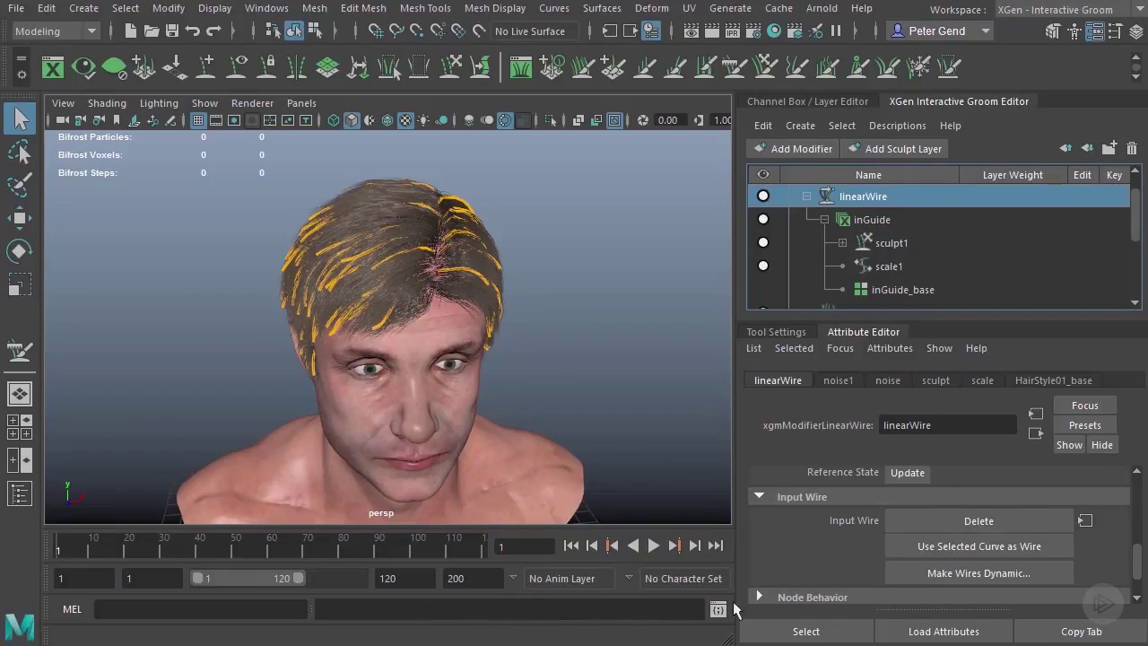
left_click_drag(1137, 551, 1137, 536)
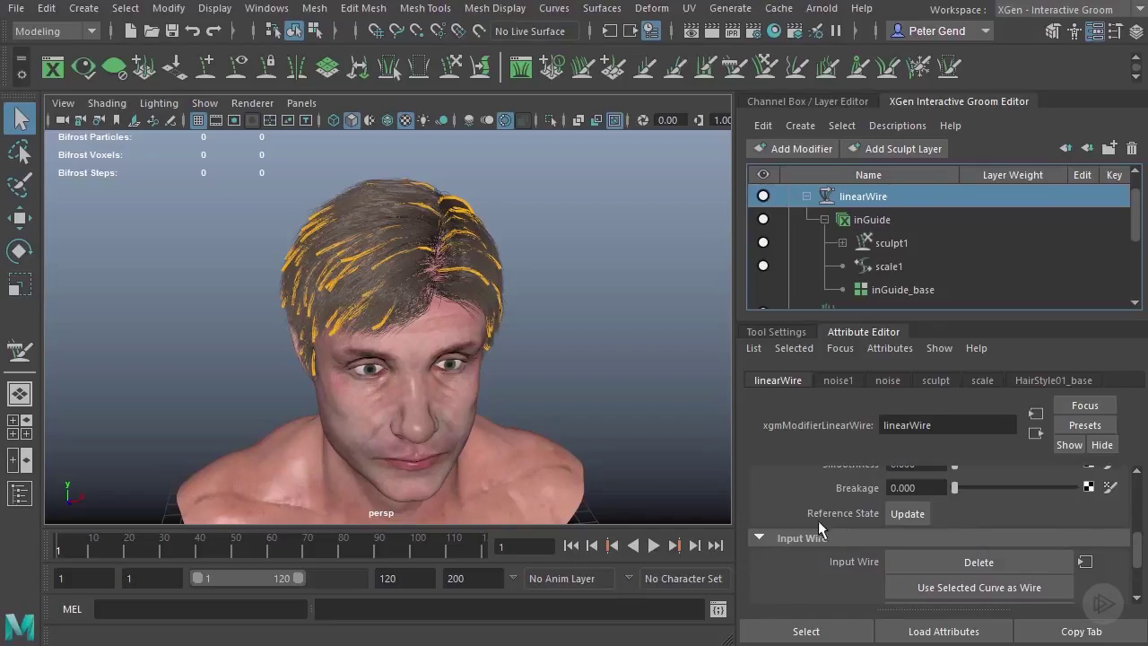
left_click(905, 515)
Make the linearWire modifier's input wires dynamic.
left_click_drag(1137, 549, 1142, 556)
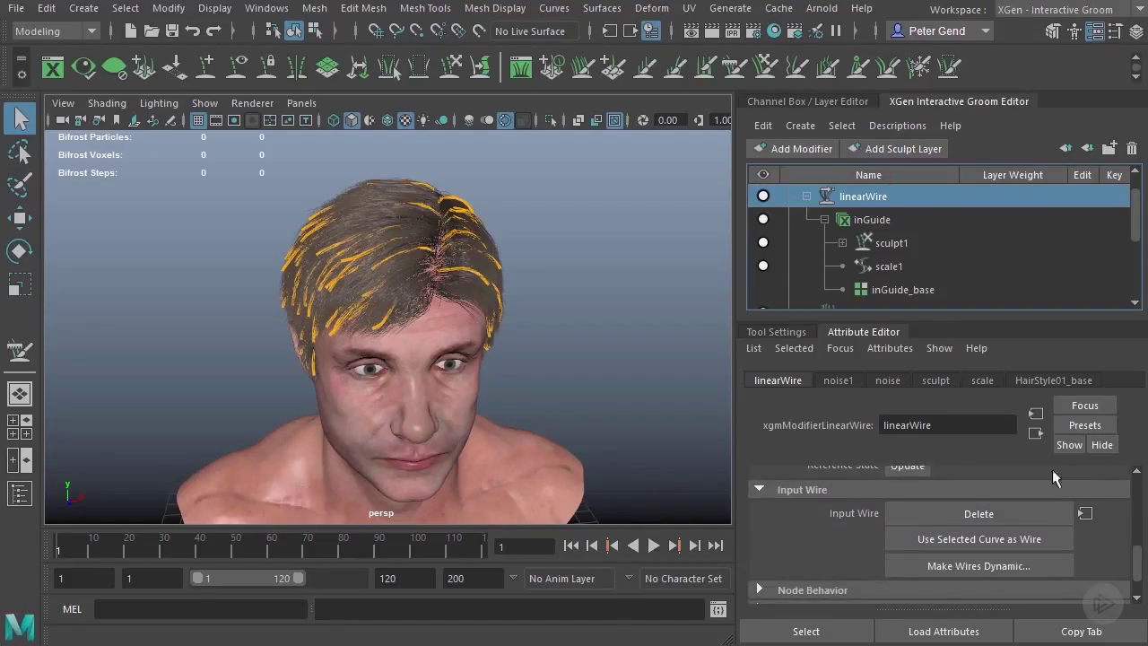
left_click(964, 564)
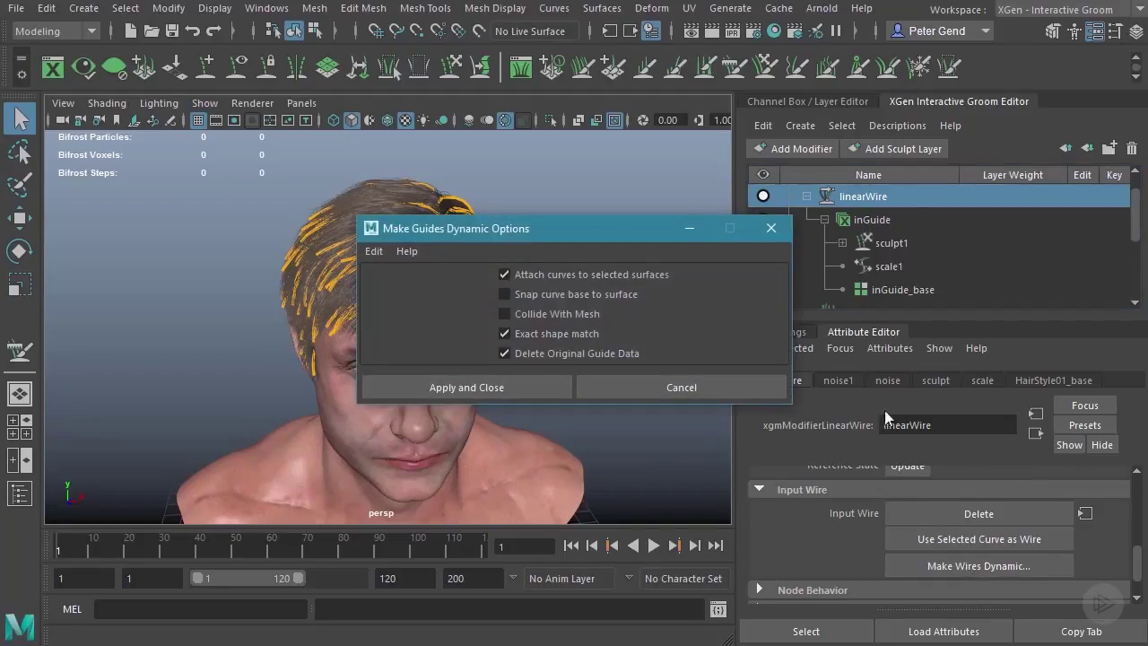
left_click(374, 251)
left_click(386, 264)
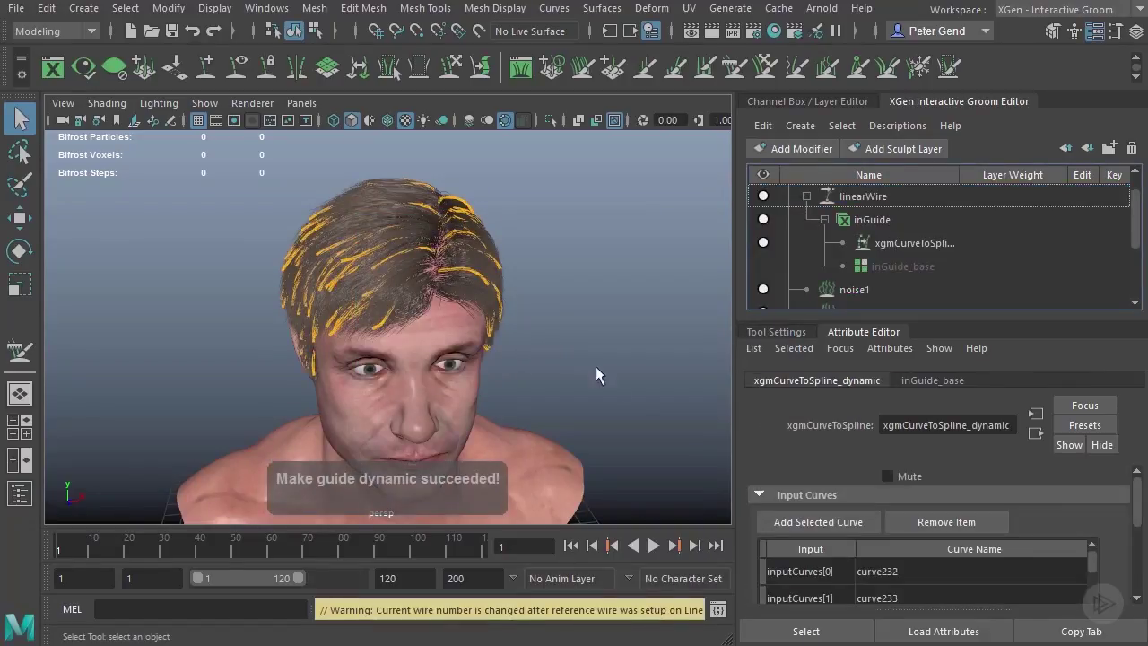
Update linearWire's reference state again to match the new dynamic wires.
left_click(882, 202)
left_click(914, 468)
scroll(585, 364, "down", 2)
Play the dynamic hair simulation to frame 33, inspect the hair from another angle, and return to frame 1.
left_click(653, 545)
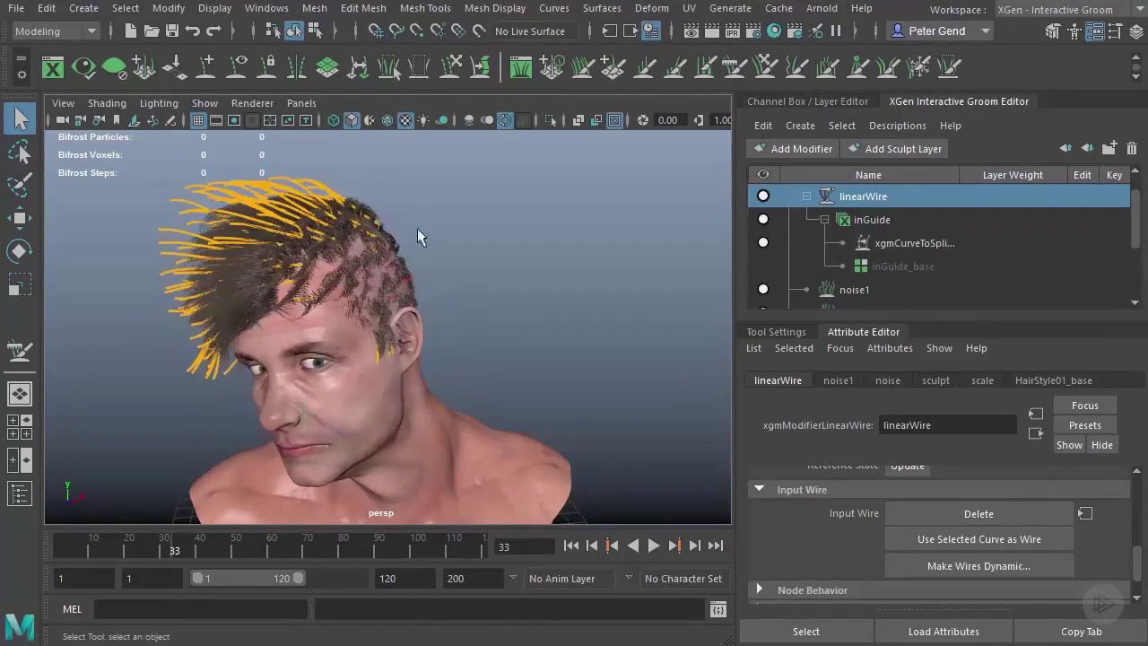
key("Escape")
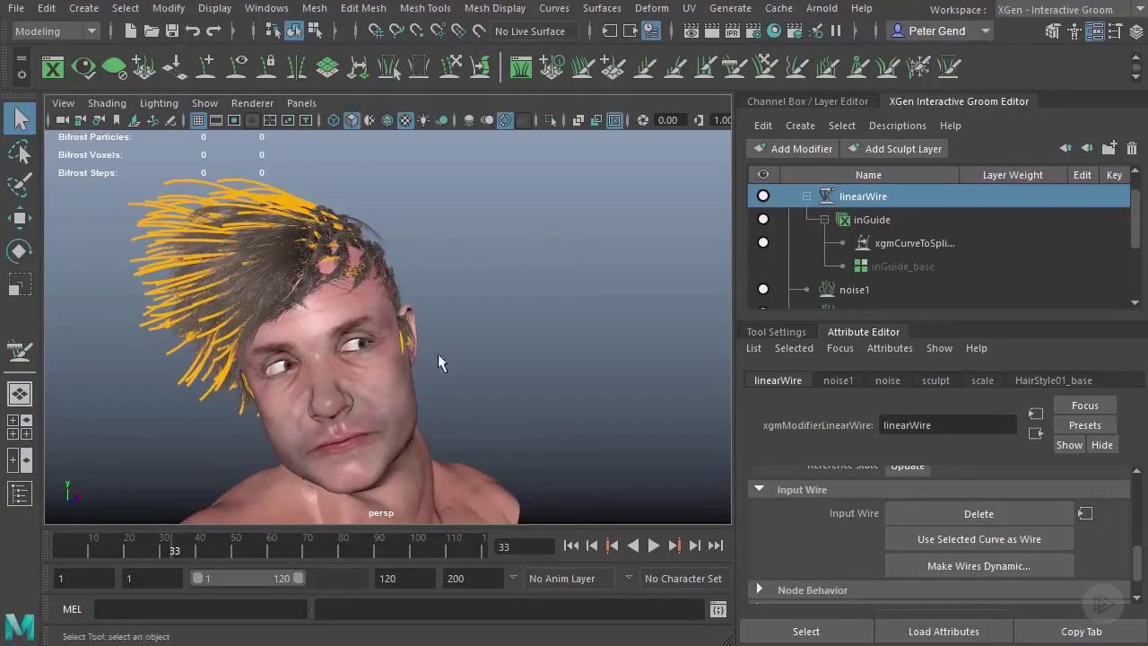
left_click_drag(446, 358, 519, 403, "alt")
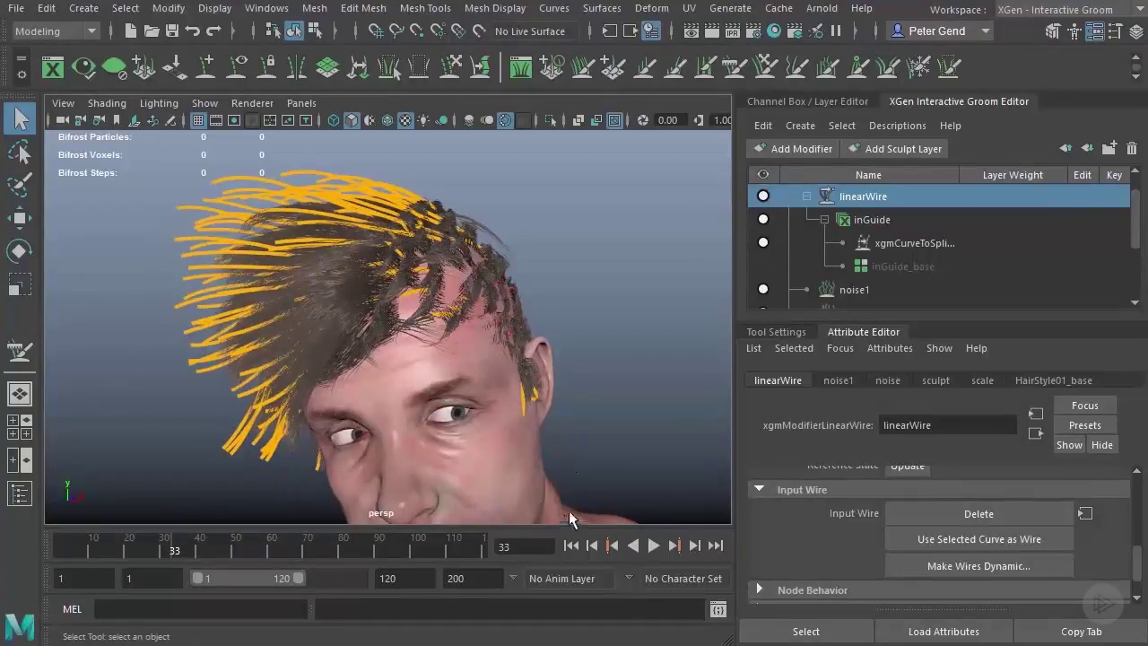
left_click(571, 545)
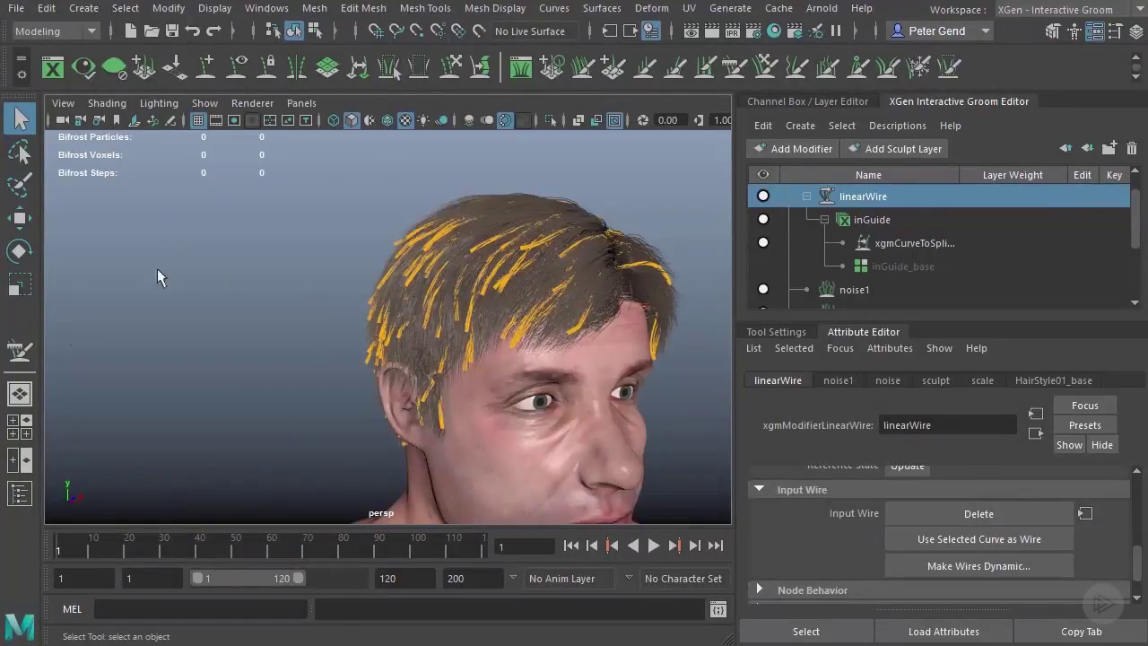
Unhide CollideMesh in the RigHead group.
left_click(20, 492)
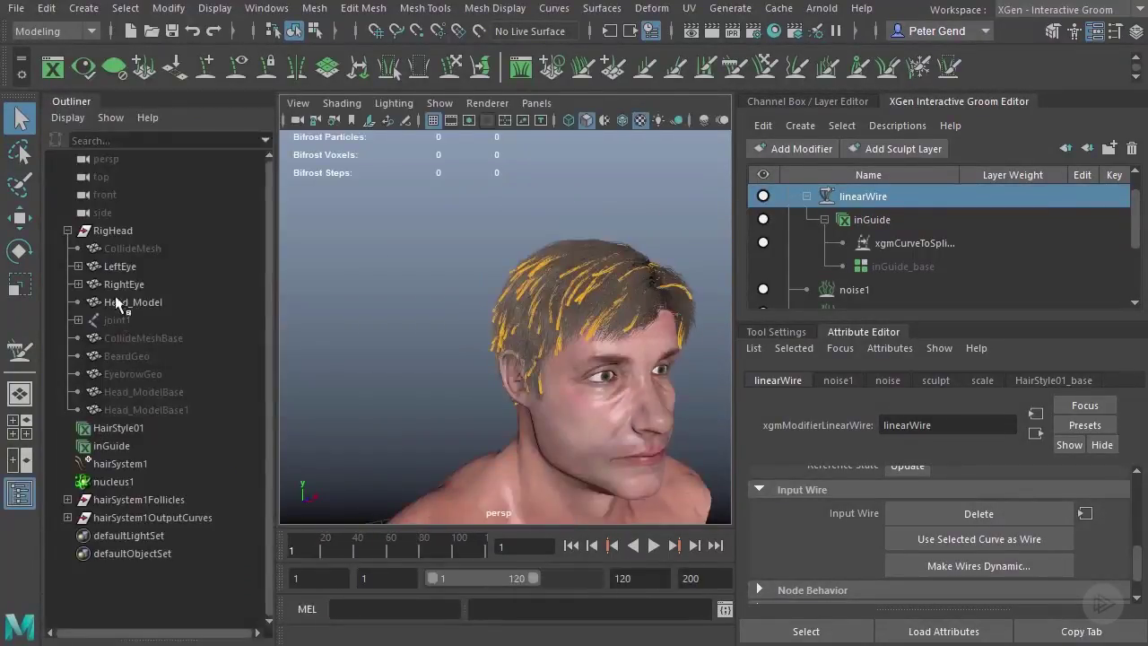
left_click(128, 248)
key("shift+h")
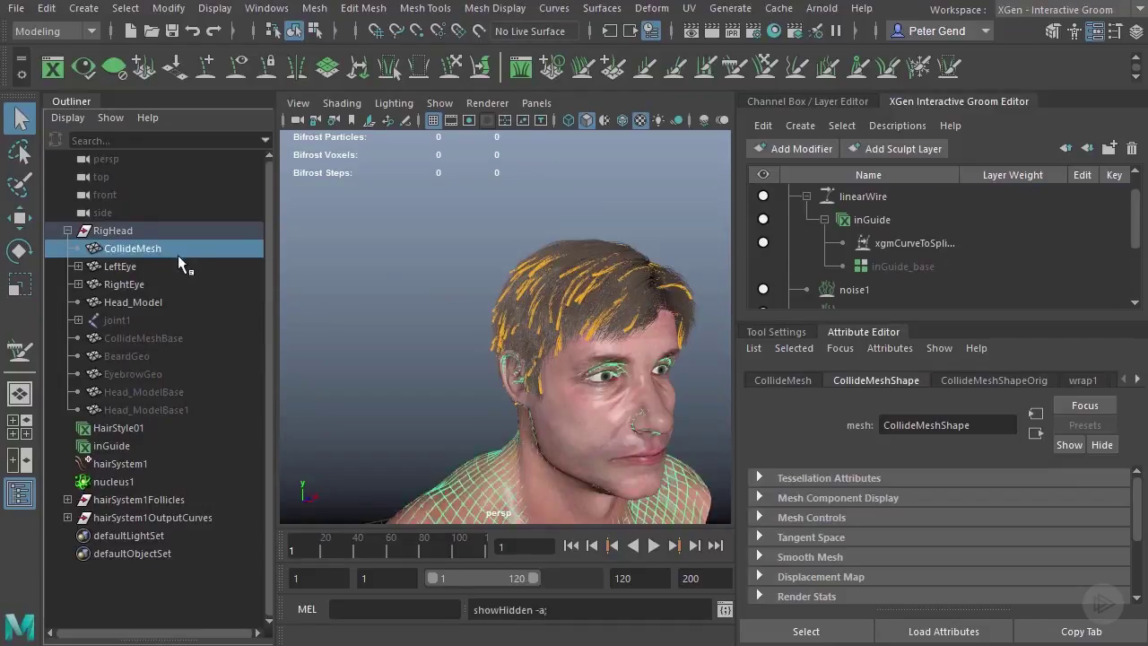
Make CollideMesh an nCloth passive collider using the FX toolset, and clear the selection.
left_click(53, 31)
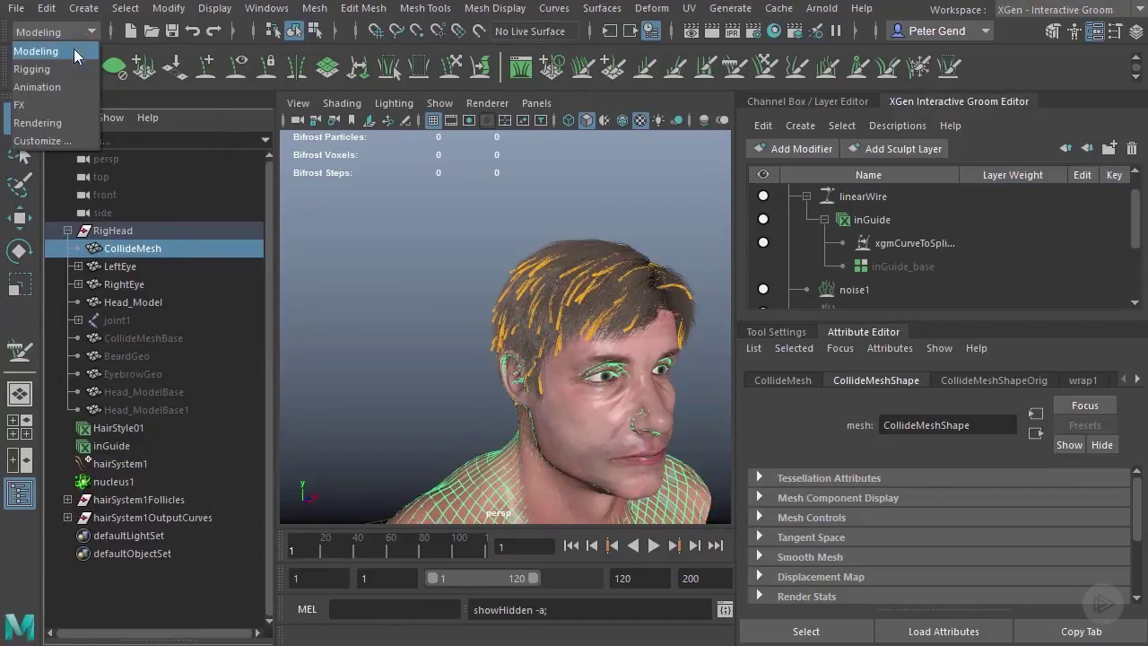
left_click(36, 105)
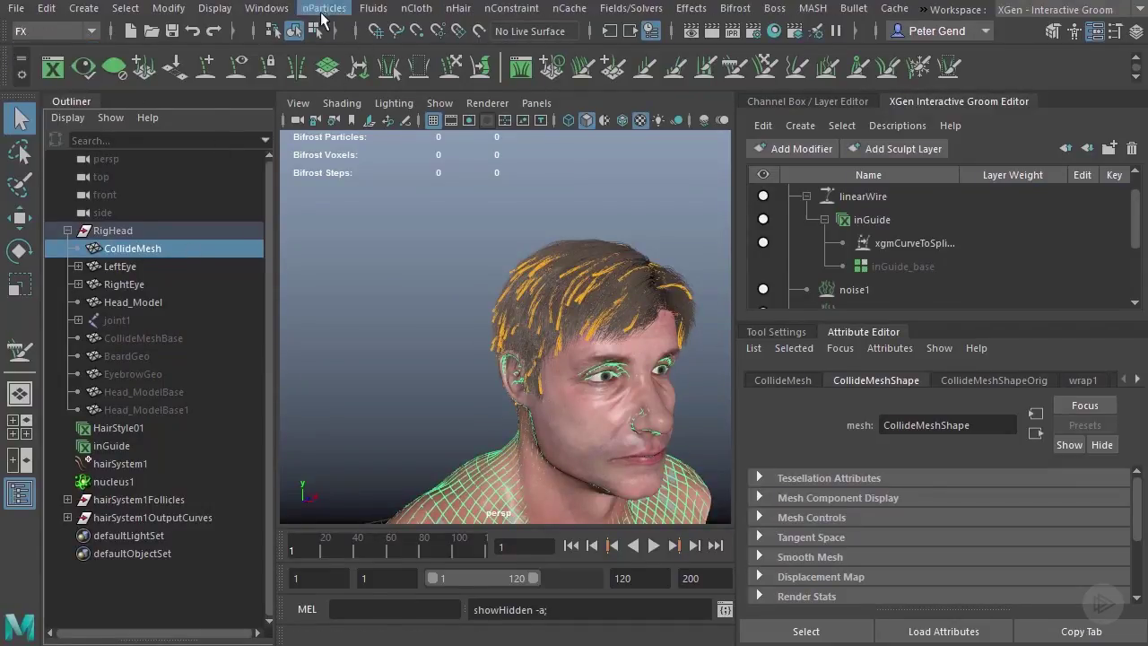
left_click(414, 11)
left_click(471, 50)
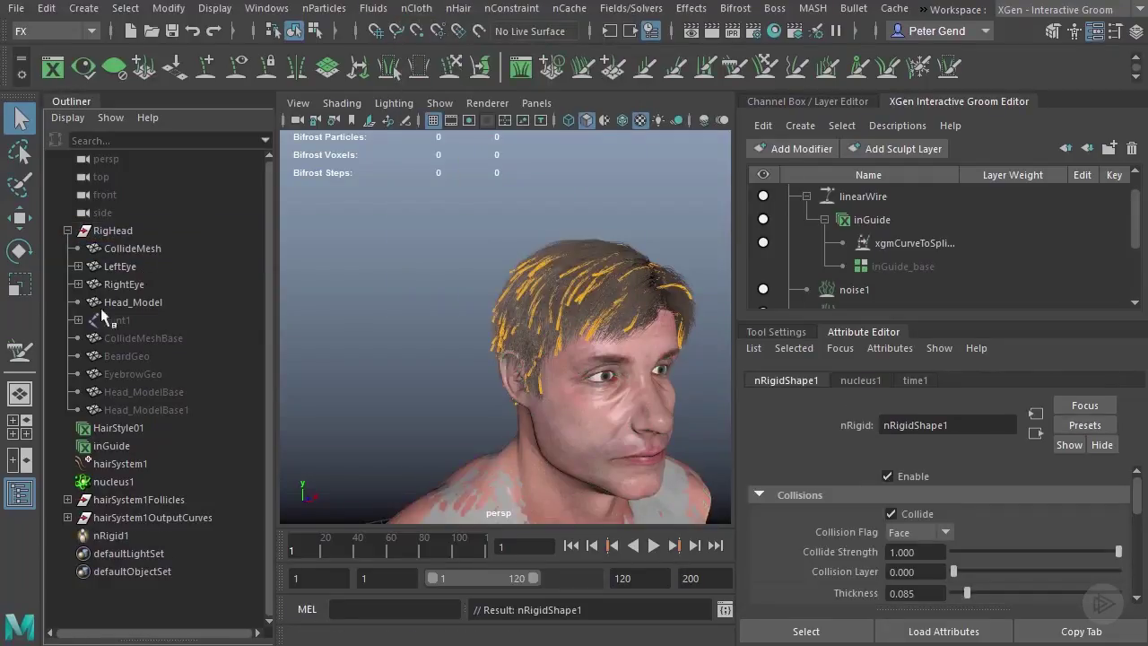
left_click(293, 406)
left_click(20, 492)
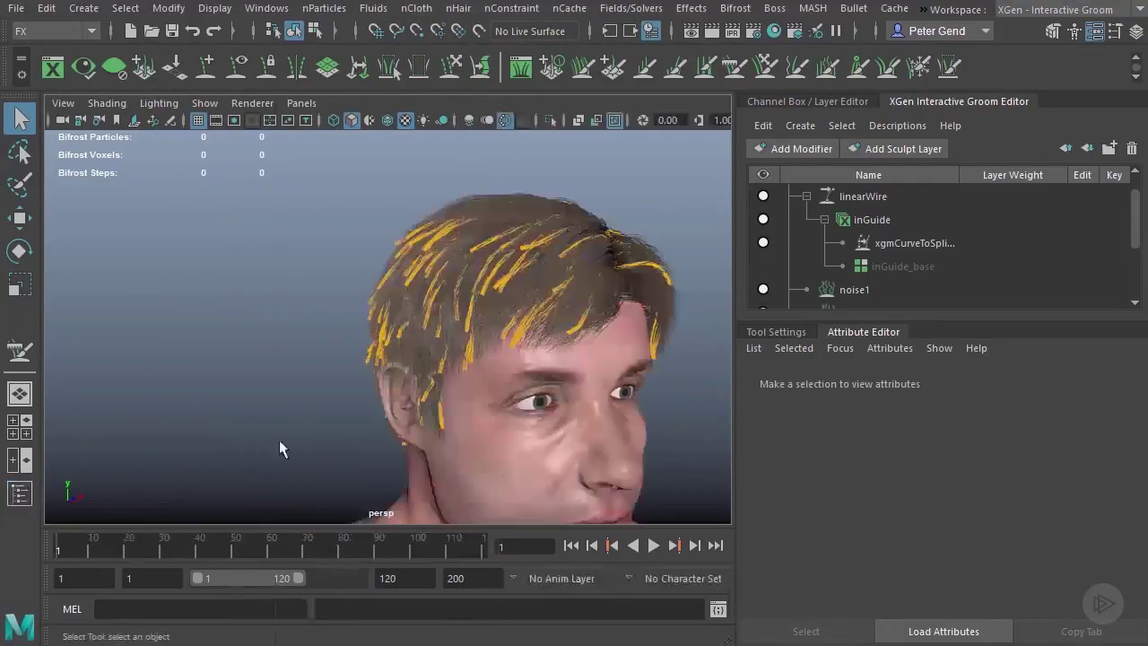
Play the simulation with the collider to frame 24 and inspect the hair along the forehead up close.
left_click_drag(313, 435, 399, 394, "alt")
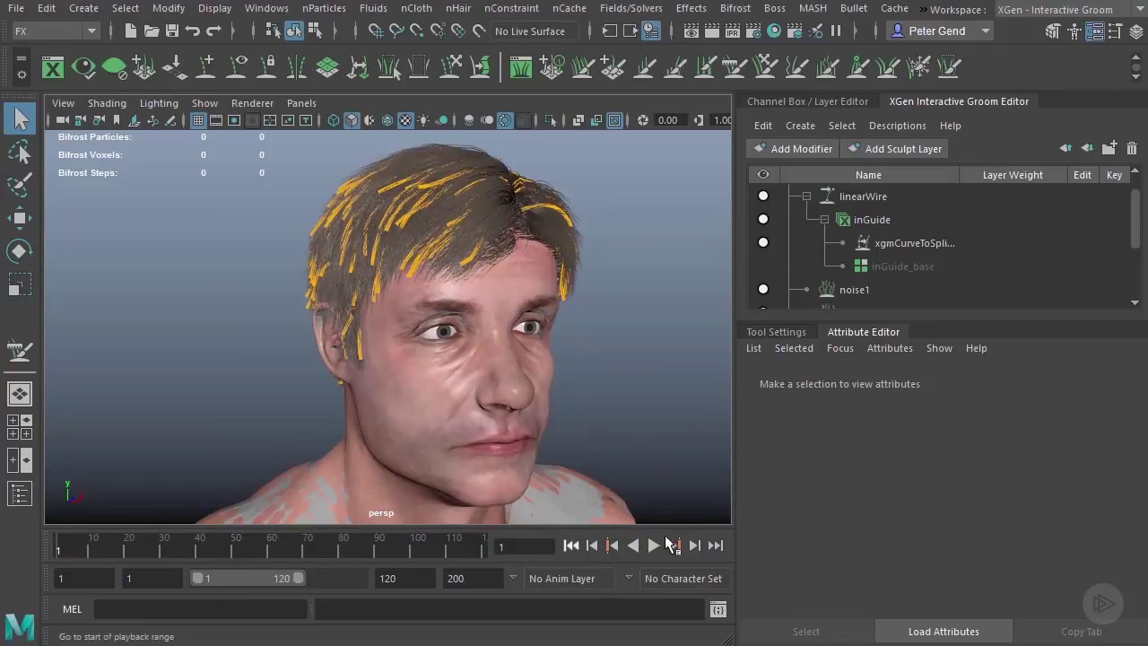
left_click(653, 545)
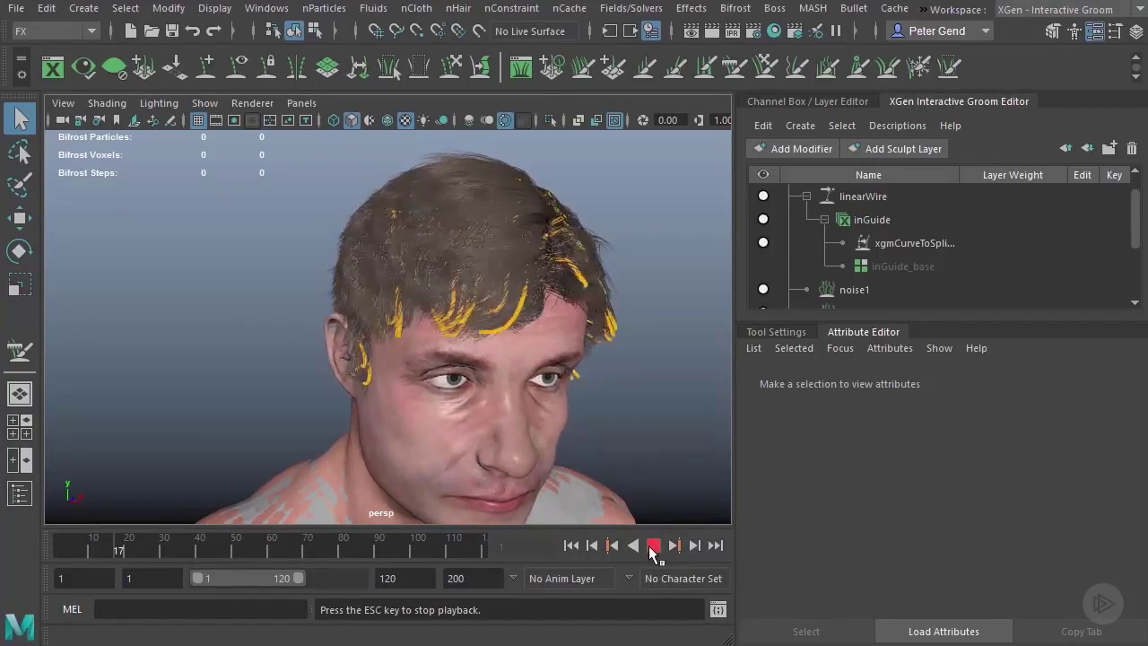
left_click(653, 545)
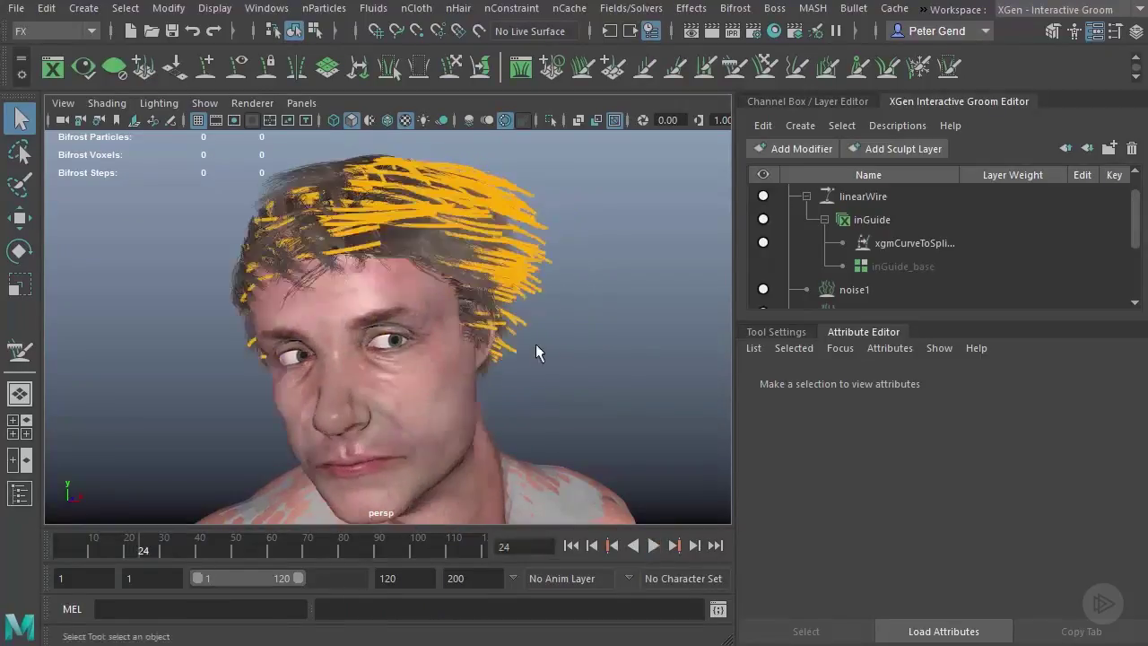
left_click_drag(535, 346, 548, 299, "alt")
right_click_drag(547, 300, 622, 305, "alt")
middle_click_drag(622, 305, 618, 383, "alt")
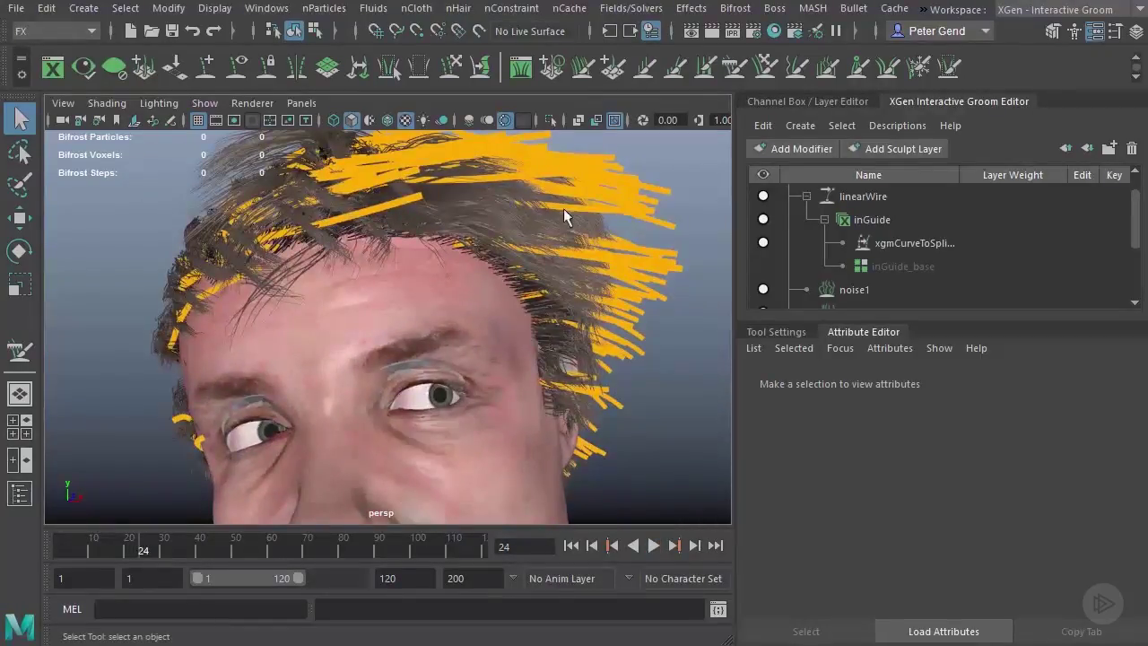
Shape linearWire's Magnitude Scale ramp to rise linearly from 0 at position 0 to 1 at position 1.
left_click(824, 219)
left_click(867, 199)
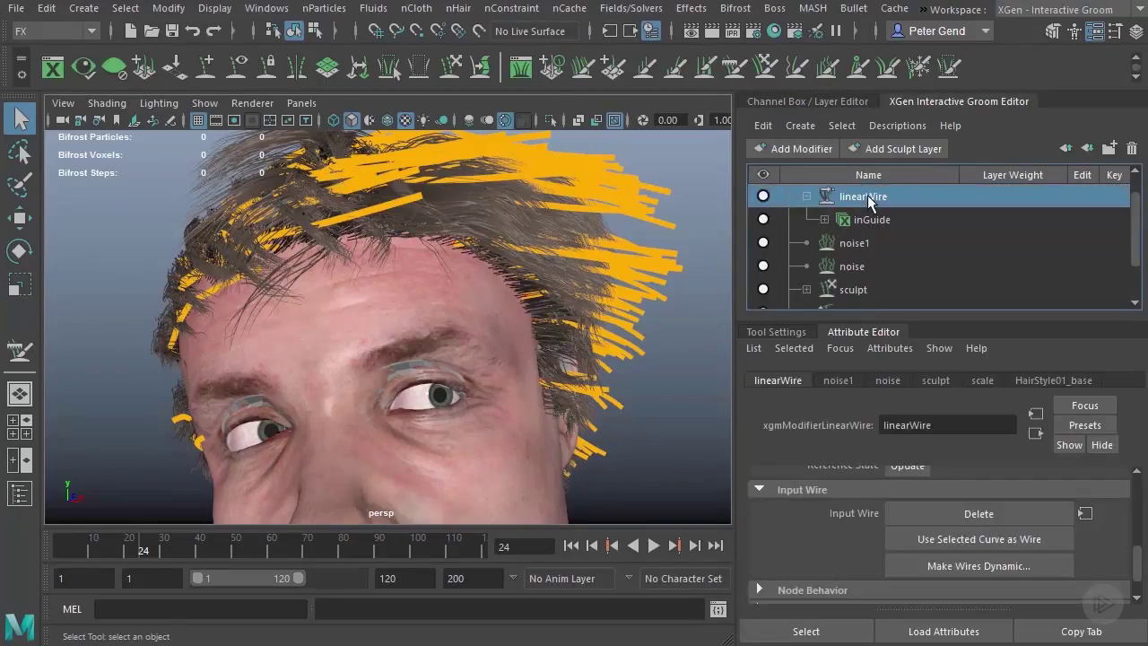
left_click_drag(1137, 564, 1137, 513)
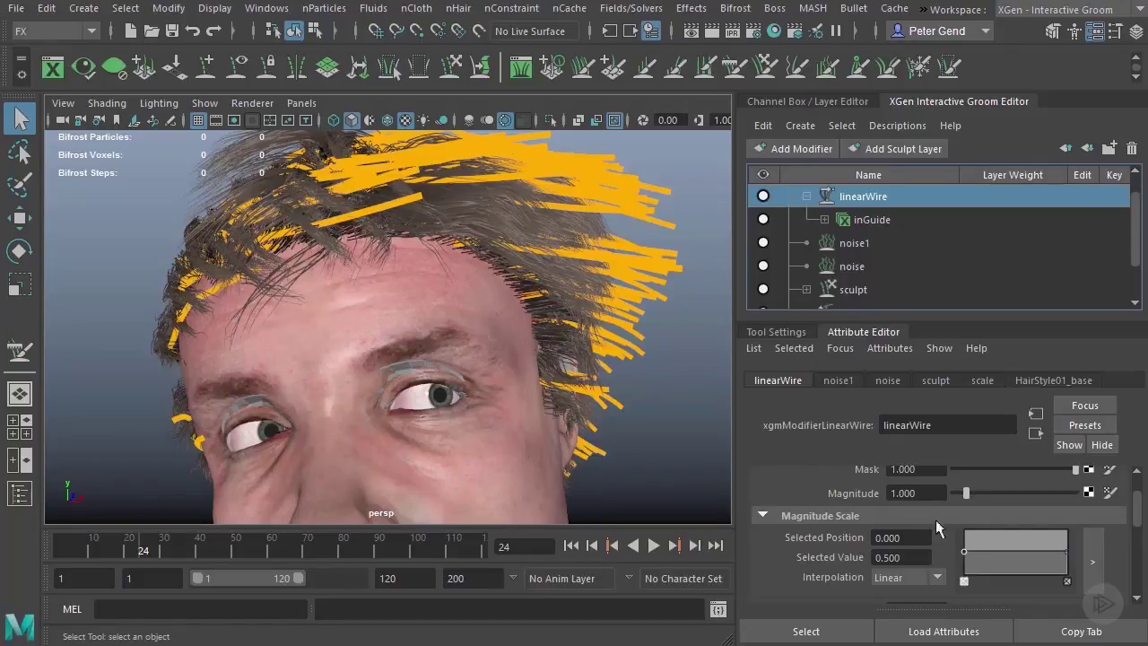
left_click_drag(964, 556, 962, 582)
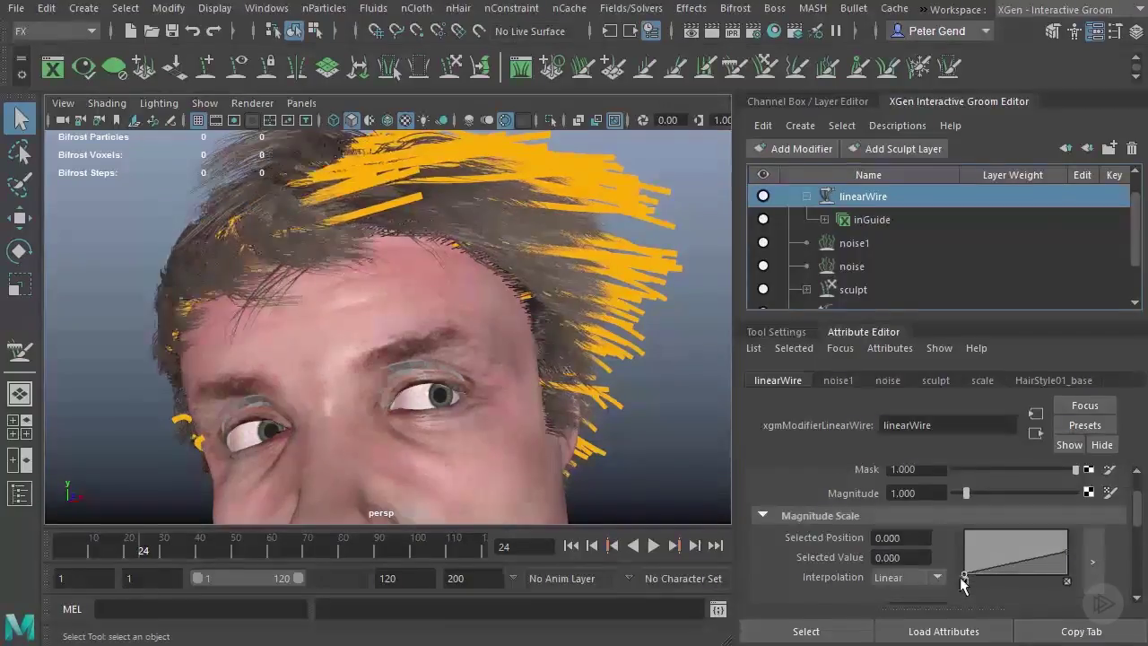
left_click_drag(1067, 556, 1067, 529)
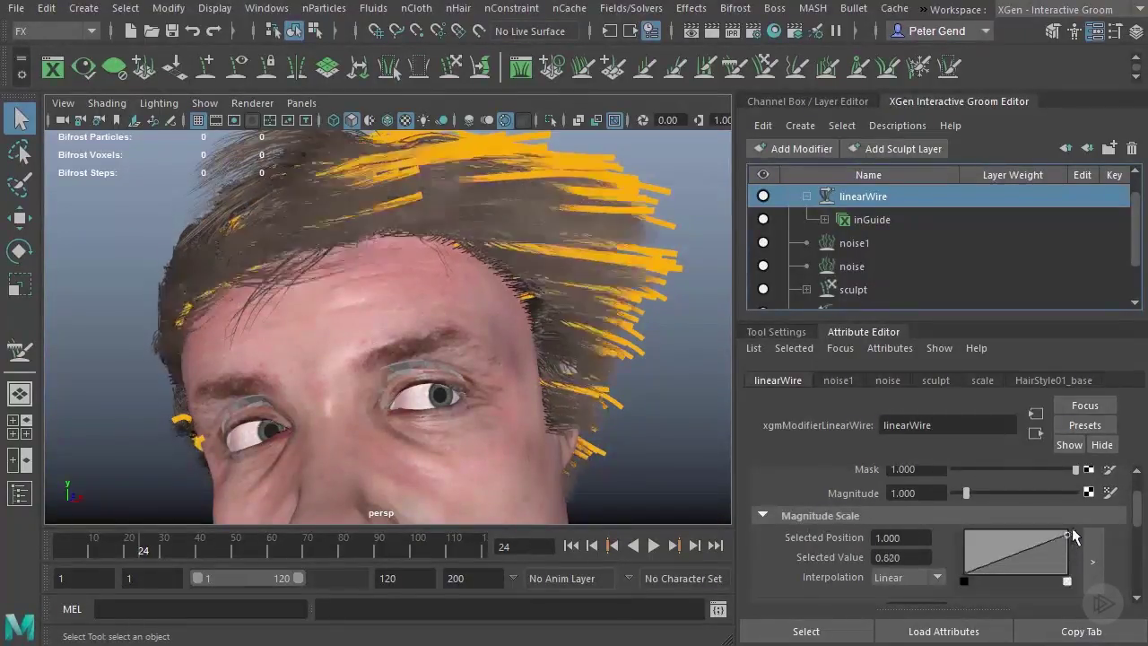
Play the simulation on to frame 43 to check the hair motion with the new magnitude ramp.
left_click_drag(484, 246, 552, 273, "alt")
left_click(652, 545)
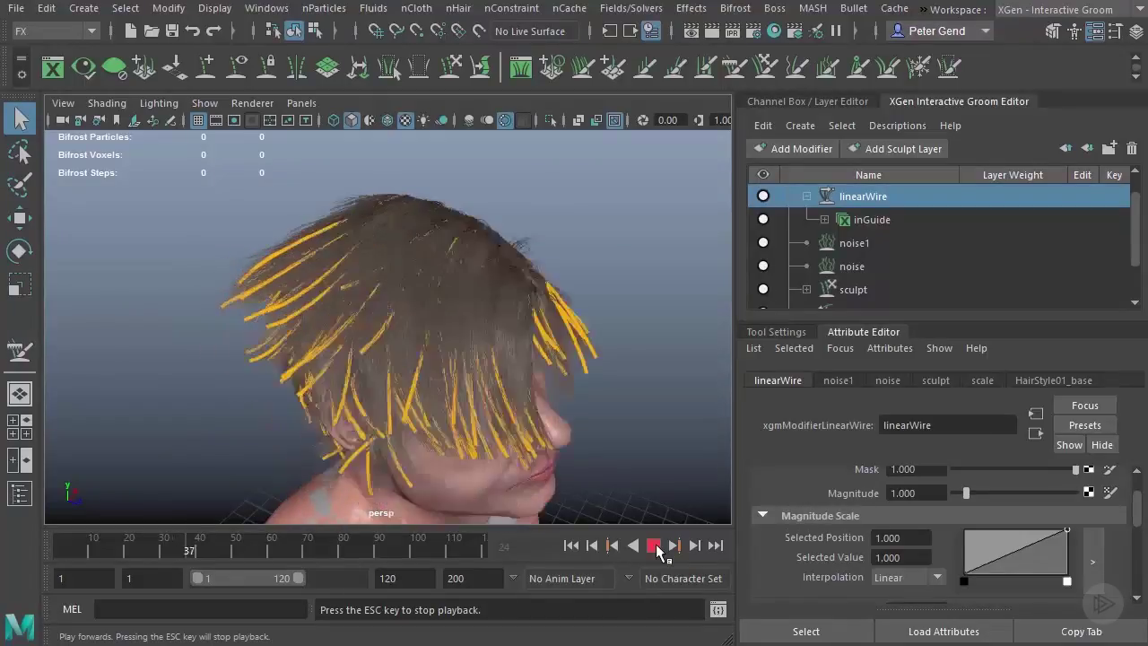
key("Escape")
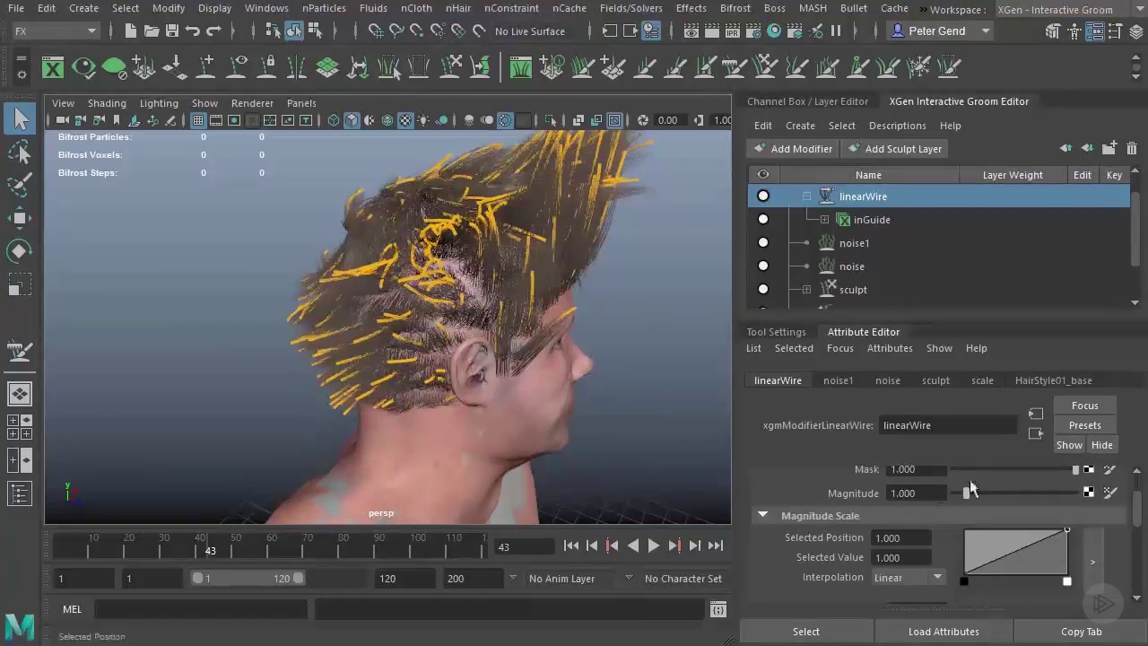
Set linearWire's Smoothness to 0.060 and try adjusting its Breakage, judging the hair above the forehead at frame 43.
left_click_drag(529, 349, 402, 328, "alt")
middle_click_drag(481, 315, 440, 327, "alt")
left_click_drag(439, 326, 408, 235, "alt")
right_click_drag(406, 217, 457, 249, "alt")
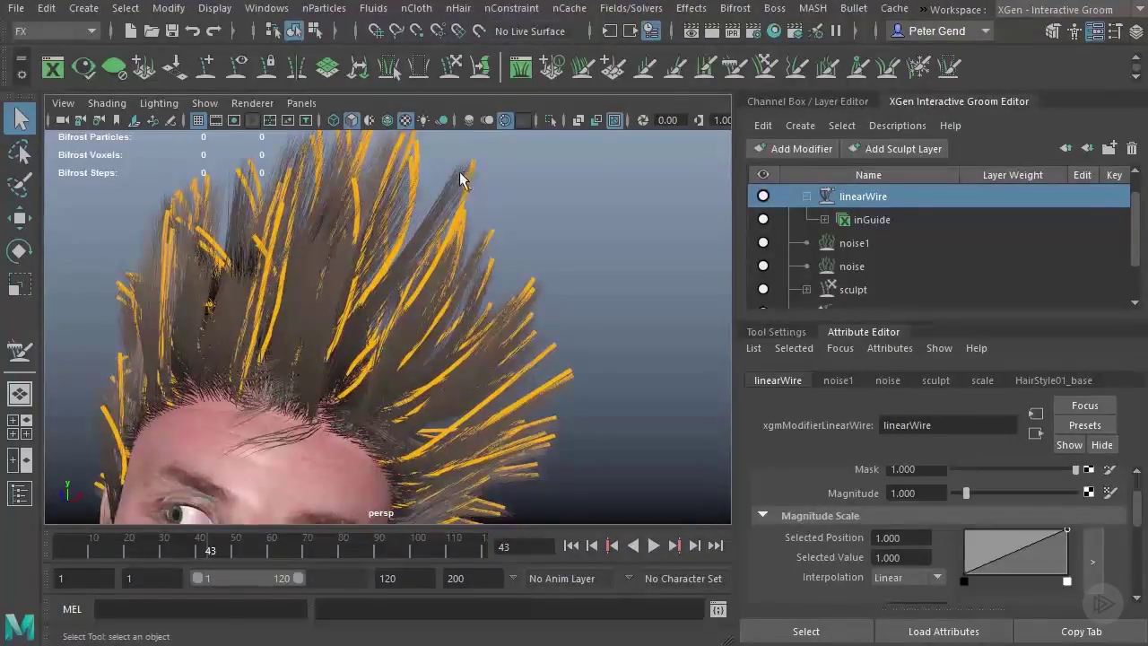
left_click_drag(494, 219, 432, 264, "alt")
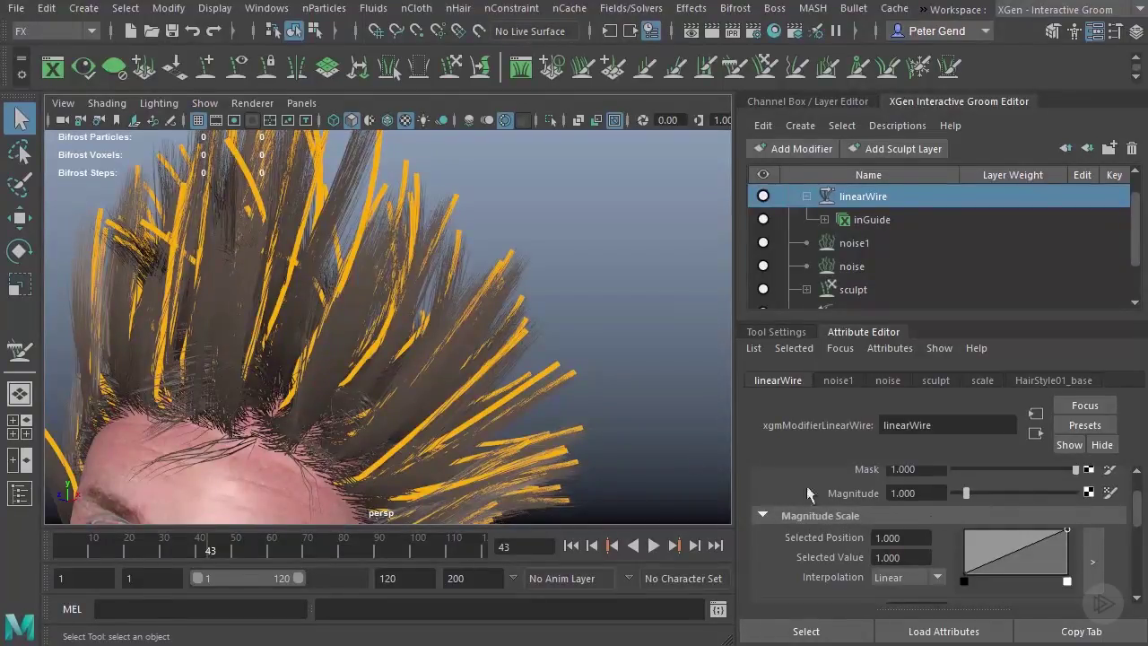
left_click_drag(1137, 511, 1137, 524)
left_click_drag(957, 570, 959, 564)
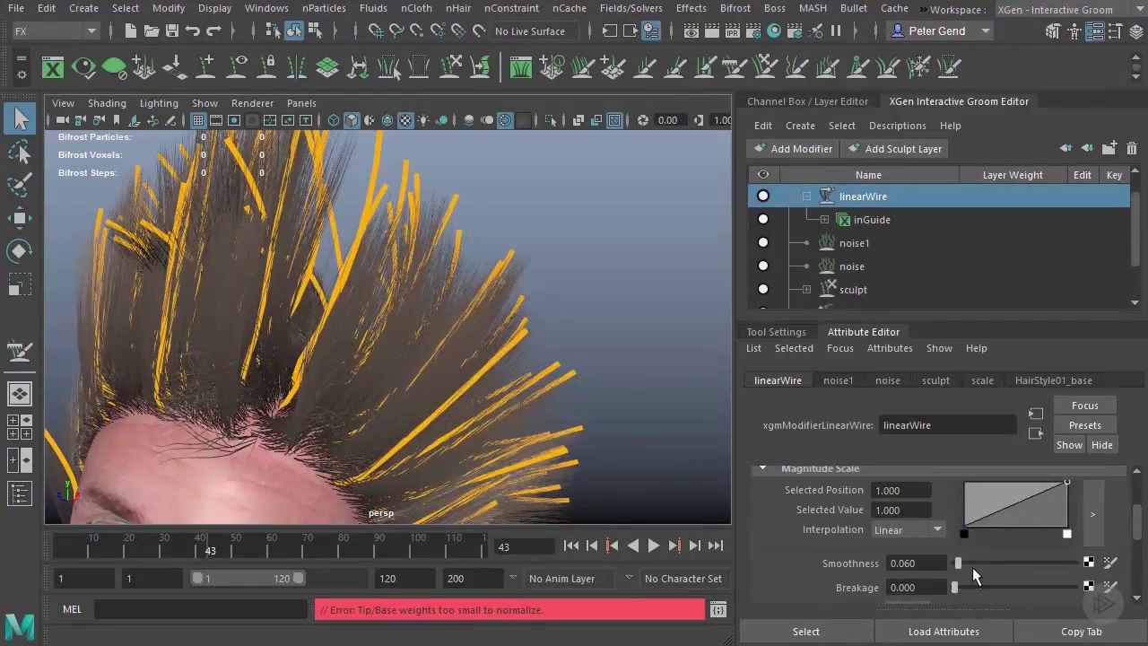
mouse_move(954, 586)
left_mouse_down()
mouse_move(995, 595)
mouse_move(947, 597)
left_mouse_up()
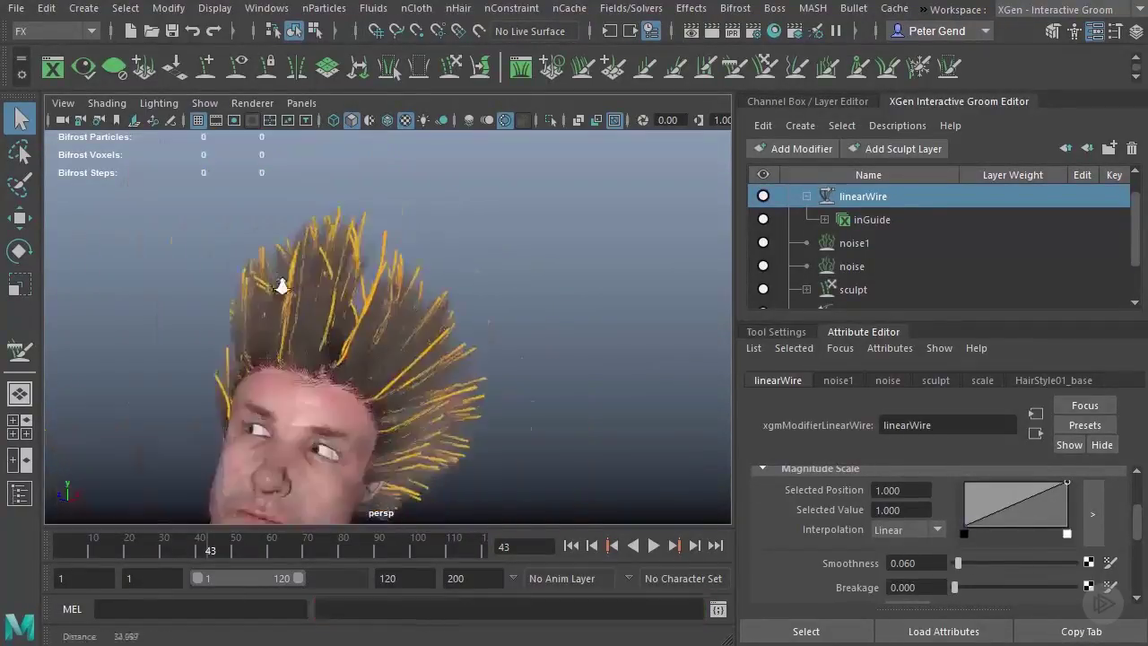
Select hairSystem1 in the Outliner, show its Dynamic Properties and return the timeline to frame 1.
right_click_drag(281, 282, 606, 470, "alt")
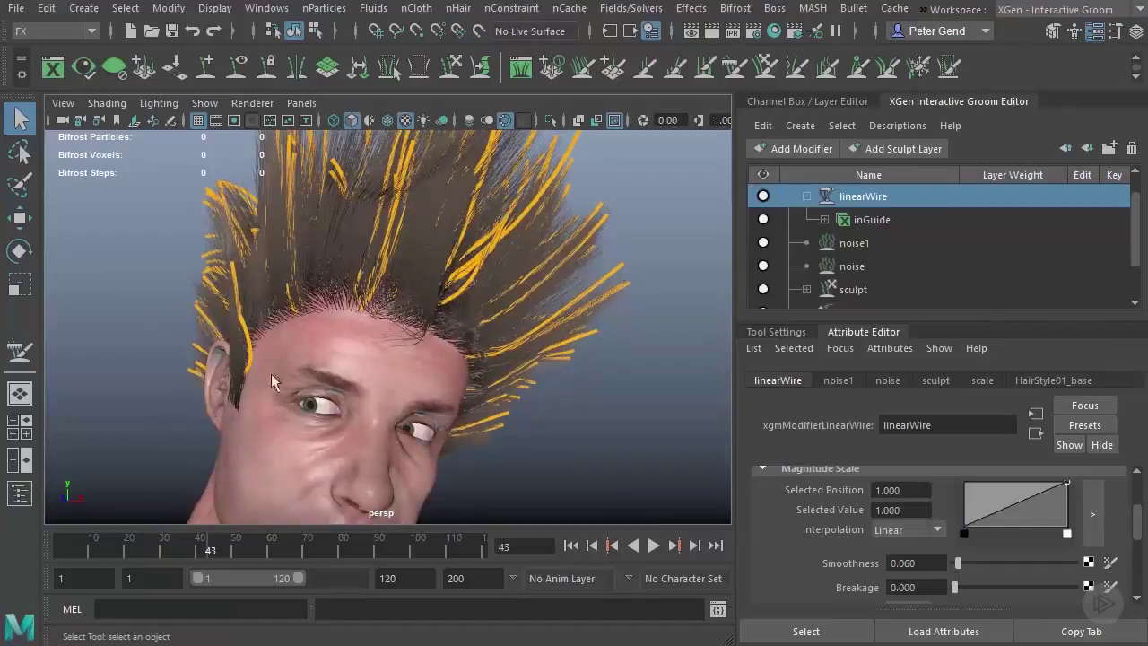
left_click(20, 493)
left_click(139, 461)
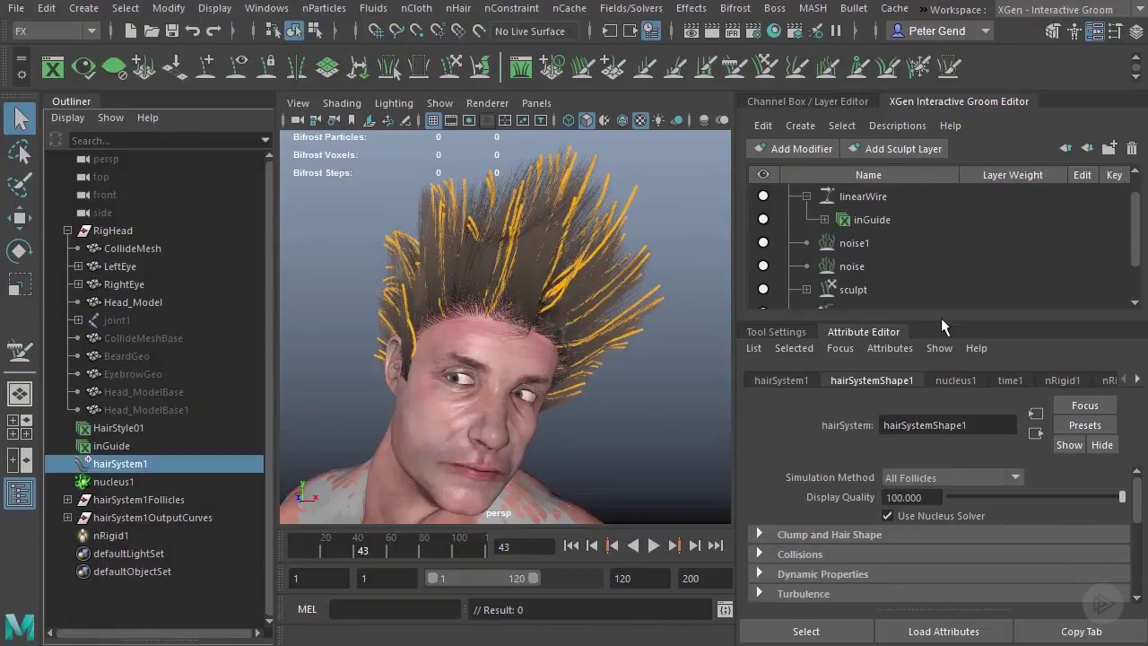
left_click_drag(942, 320, 944, 243)
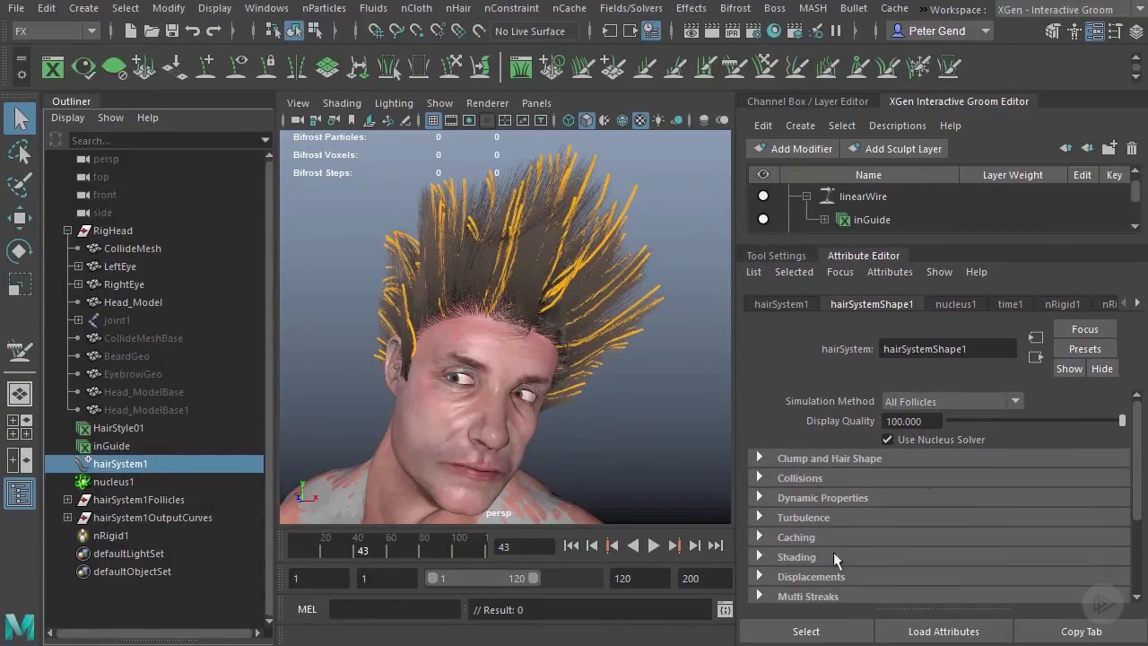
left_click(850, 498)
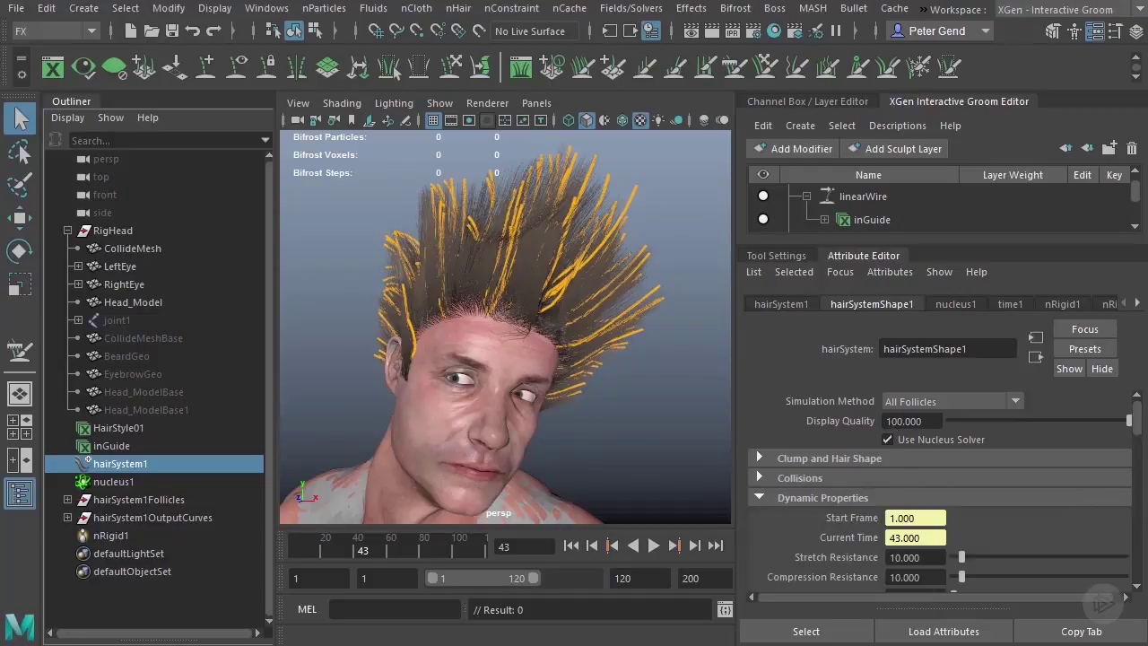
left_click_drag(1141, 424, 1135, 441)
left_click(572, 544)
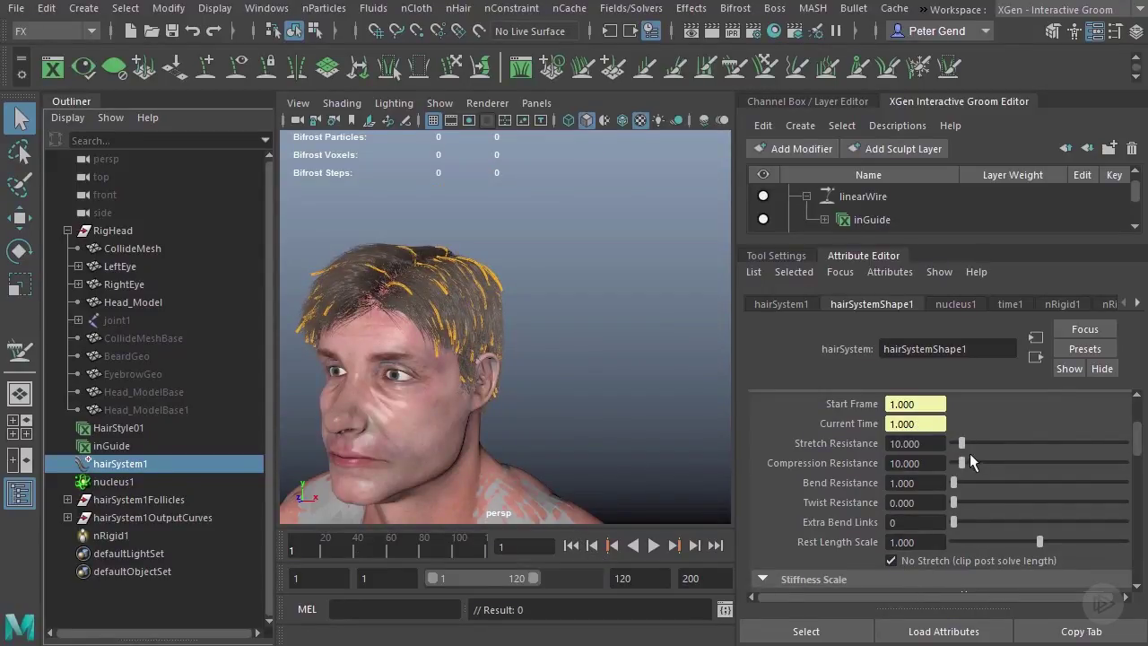
Raise hairSystem1's Compression Resistance and set its Damp to 0.440, Drag to 0.110 and Motion Drag to 0.115.
left_click_drag(969, 460, 1010, 463)
left_click_drag(1137, 449, 1140, 518)
left_click_drag(960, 544, 965, 545)
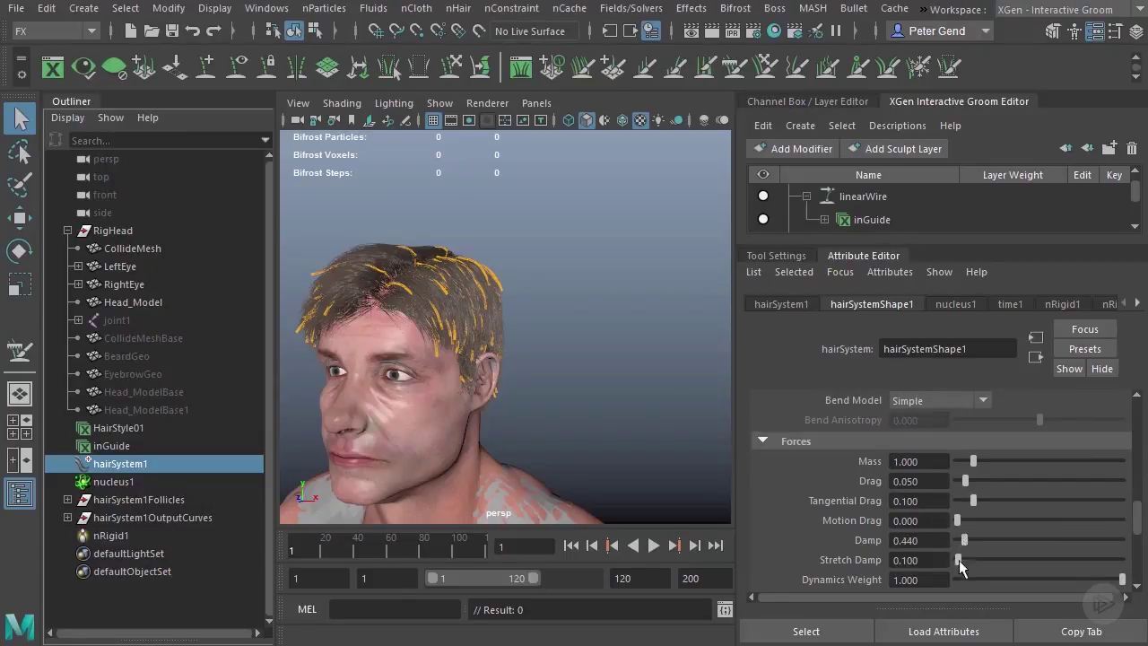
left_click_drag(961, 475, 974, 480)
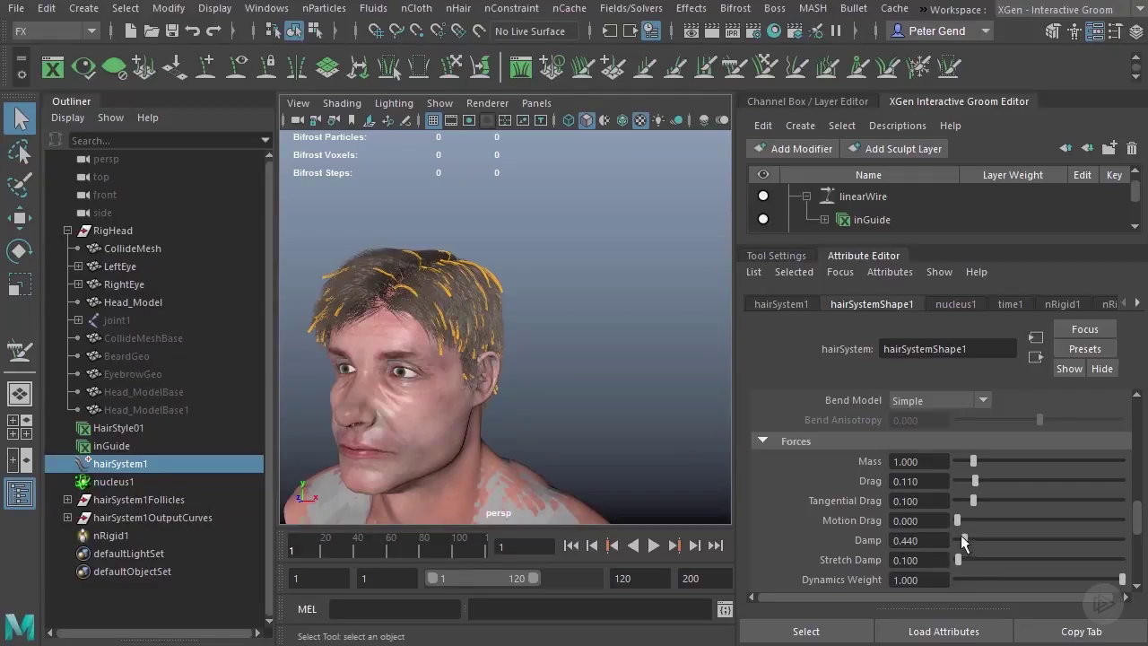
left_click_drag(958, 520, 962, 521)
Play the simulation to frame 32 to check the hair motion with the new force settings.
left_click_drag(577, 375, 648, 417, "alt")
left_click(653, 545)
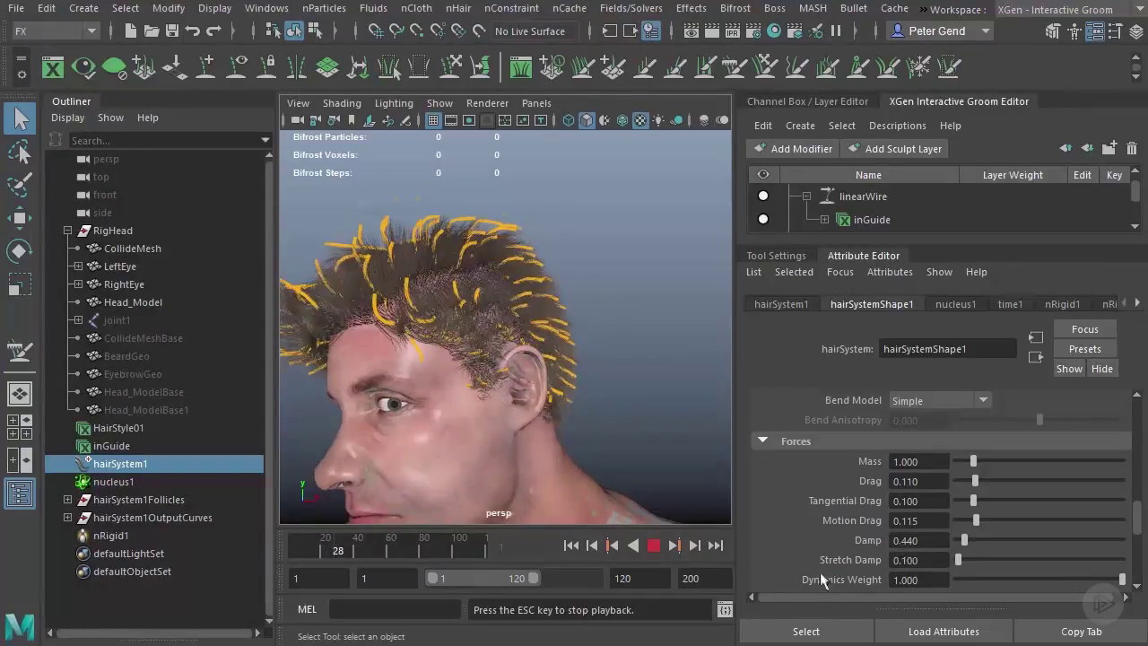
left_click(653, 545)
mouse_move(443, 303)
left_mouse_down("alt")
mouse_move(498, 307)
mouse_move(454, 292)
left_mouse_up("alt")
Hide the inGuide description so only the groomed hair is displayed.
left_click(112, 445)
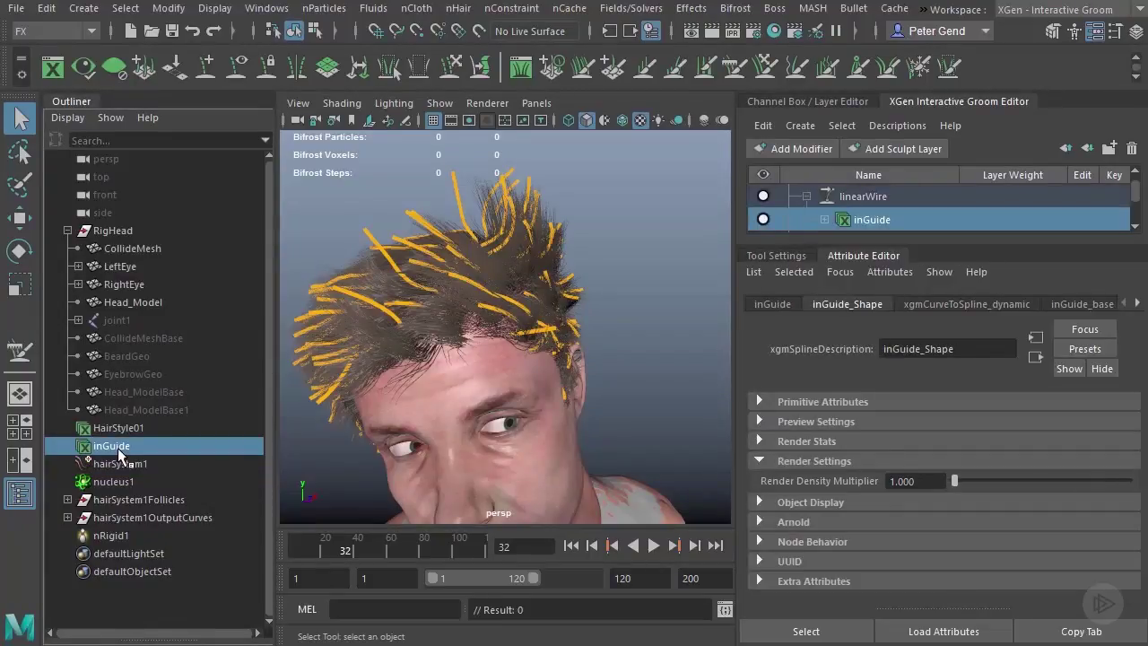
key("ctrl+h")
right_click_drag(563, 328, 525, 307, "alt")
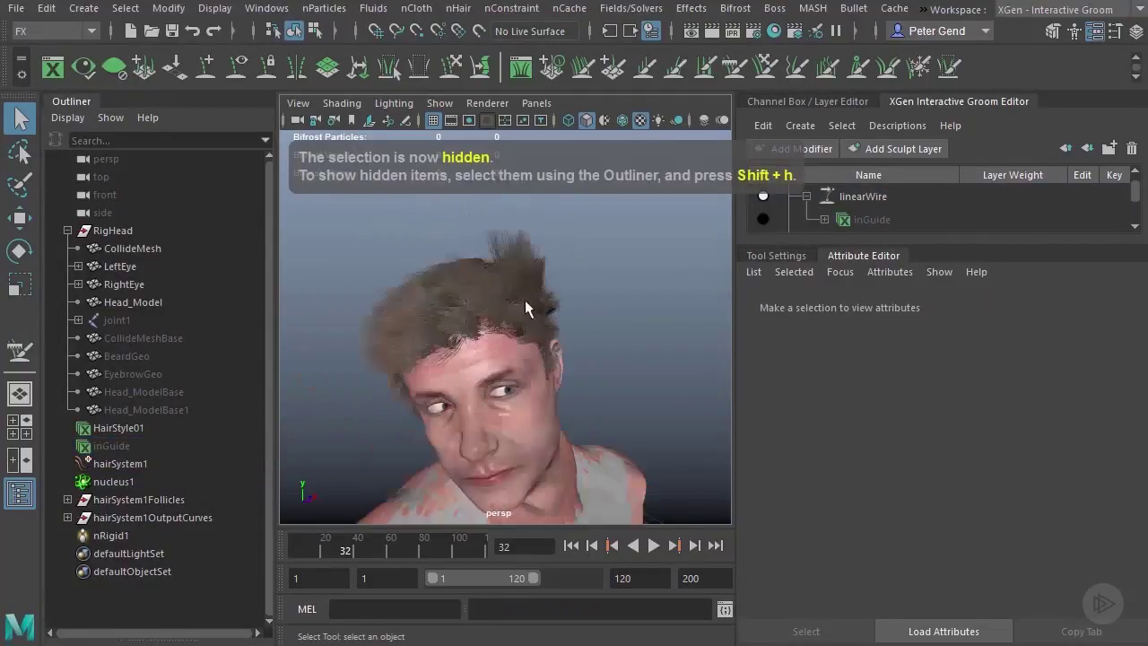
Play the simulation on without the guides, return to frame 1 and inspect the hair around the parting and forehead.
left_click(653, 547)
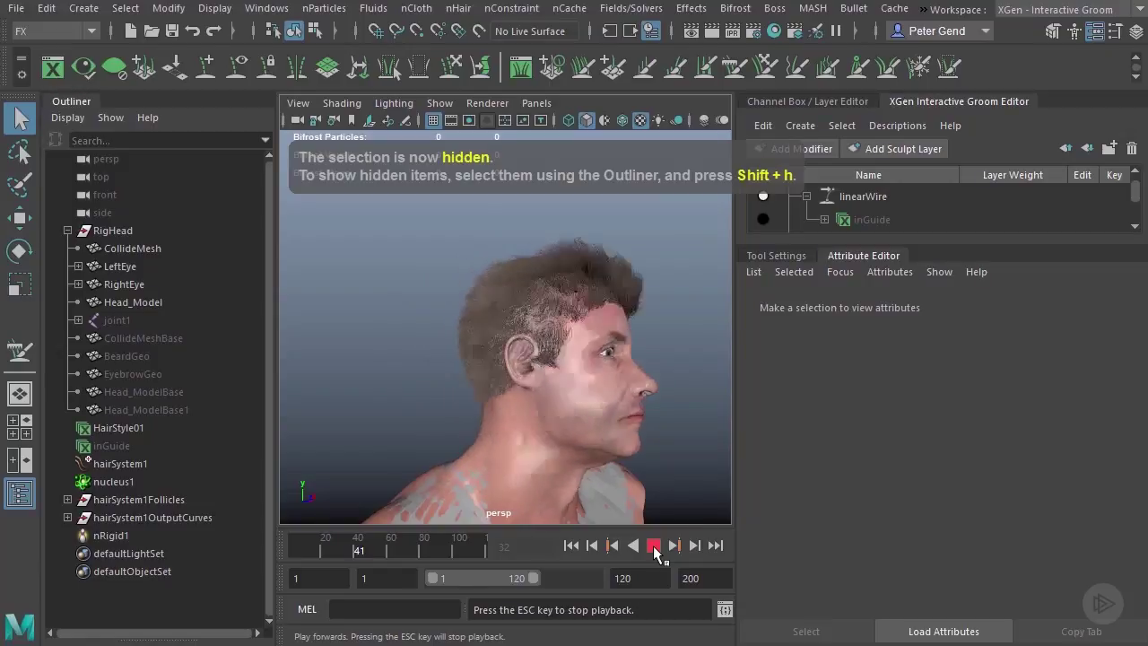
left_click(652, 547)
left_click_drag(652, 412, 397, 367, "alt")
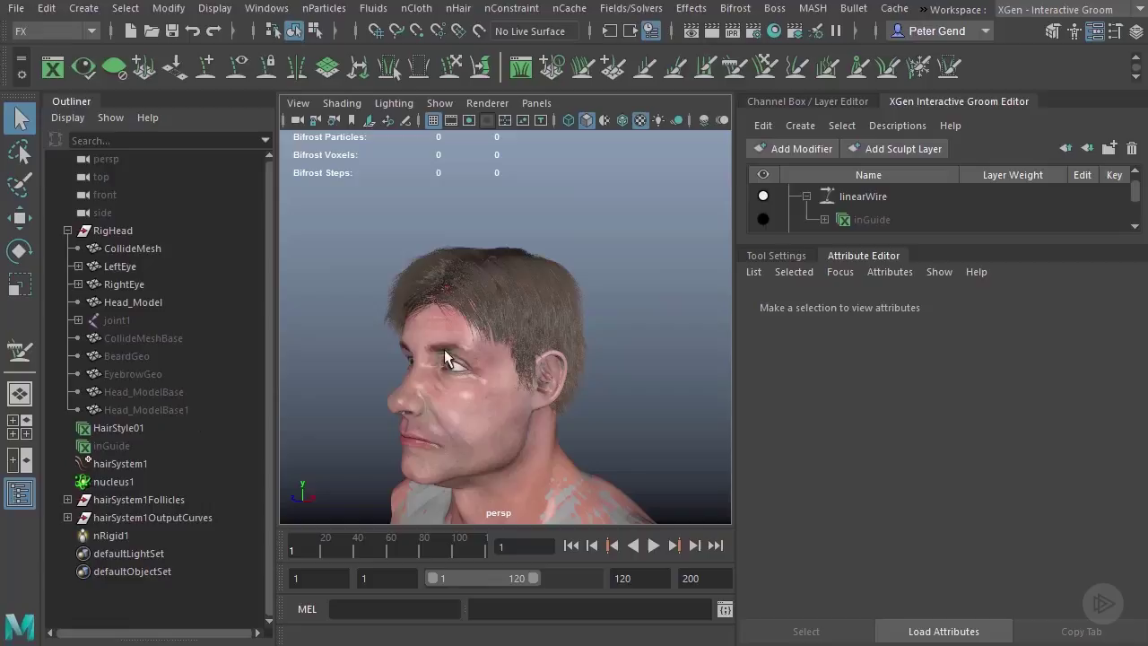
left_click_drag(446, 350, 547, 373, "alt")
scroll(430, 236, "up", 3)
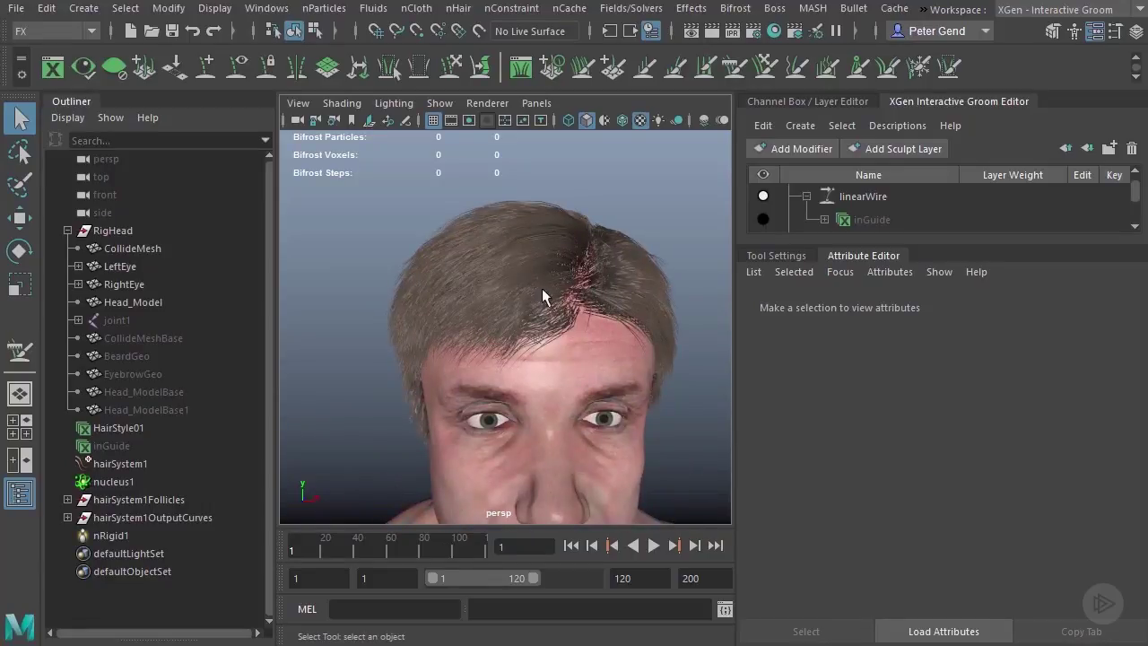
right_click_drag(583, 318, 566, 309, "alt")
middle_click_drag(566, 309, 568, 294, "alt")
middle_click_drag(587, 335, 598, 301, "alt")
mouse_move(598, 301)
left_mouse_down("alt")
mouse_move(565, 303)
mouse_move(586, 301)
left_mouse_up("alt")
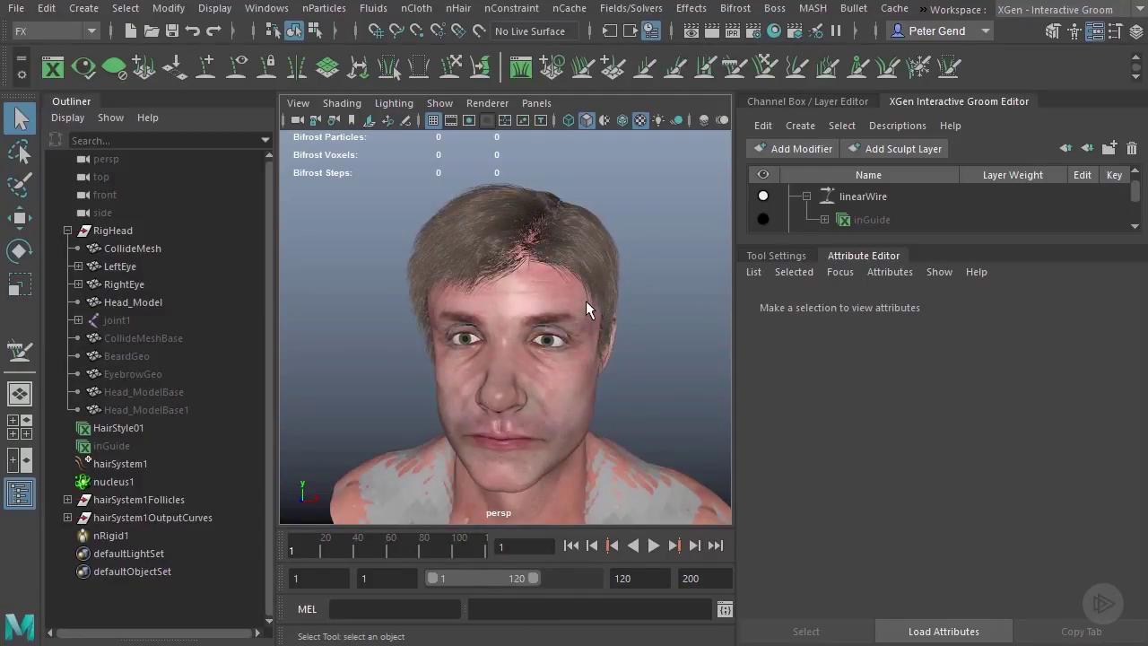